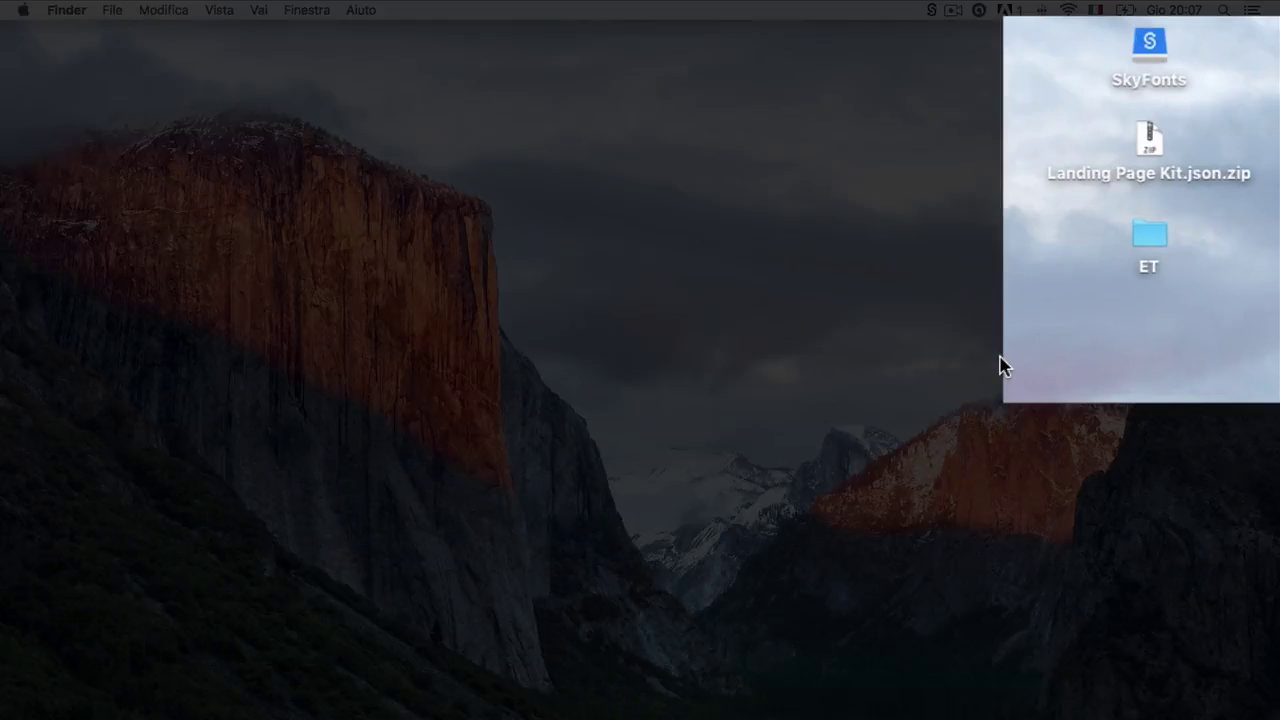
# - Extract the Landing Page Kit.json.zip archive on the desktop
pyautogui.doubleClick(1148, 145)
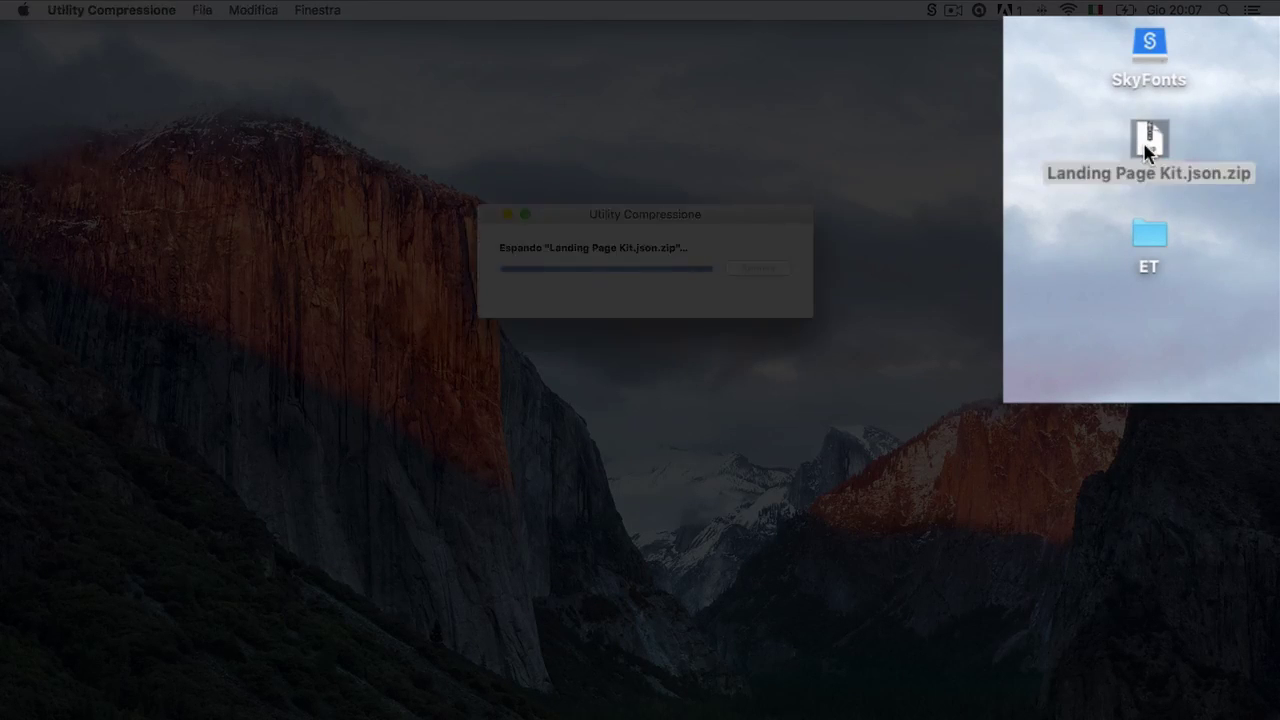
pyautogui.click(1136, 160)
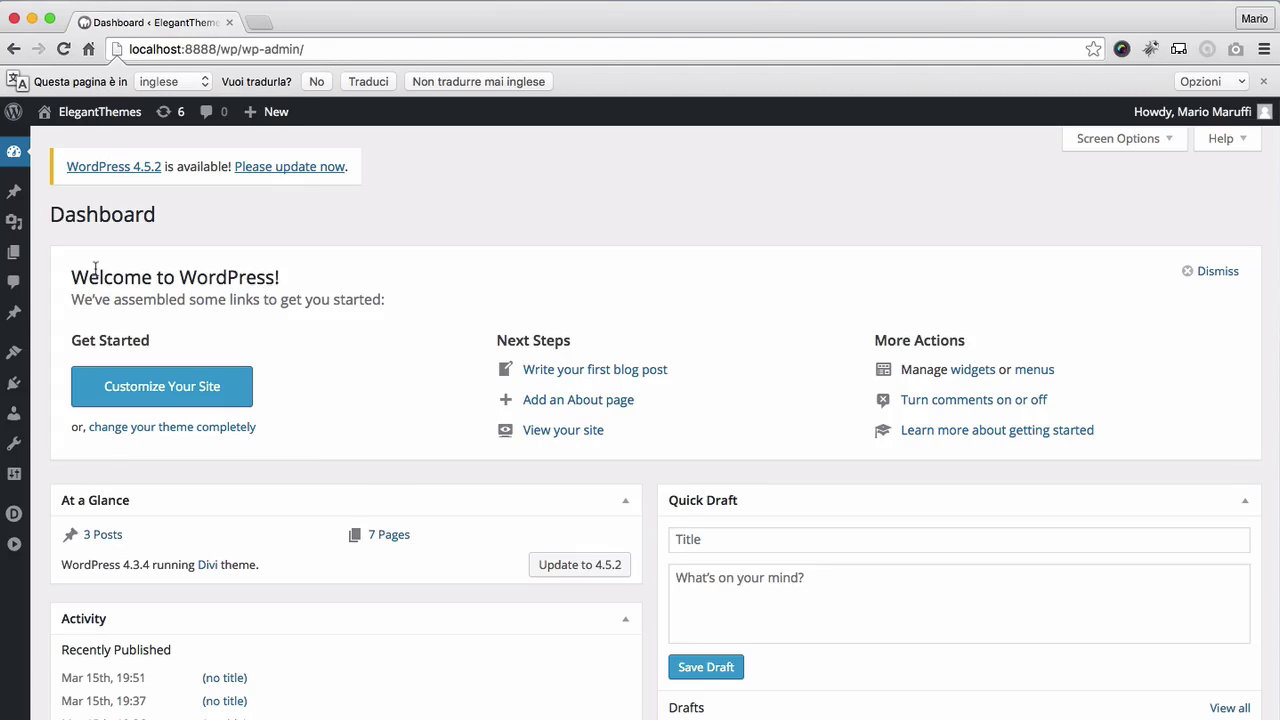
# - Import the Landing Page Kit.json file from the desktop into the Divi Library in the WordPress dashboard
pyautogui.moveTo(14, 513)
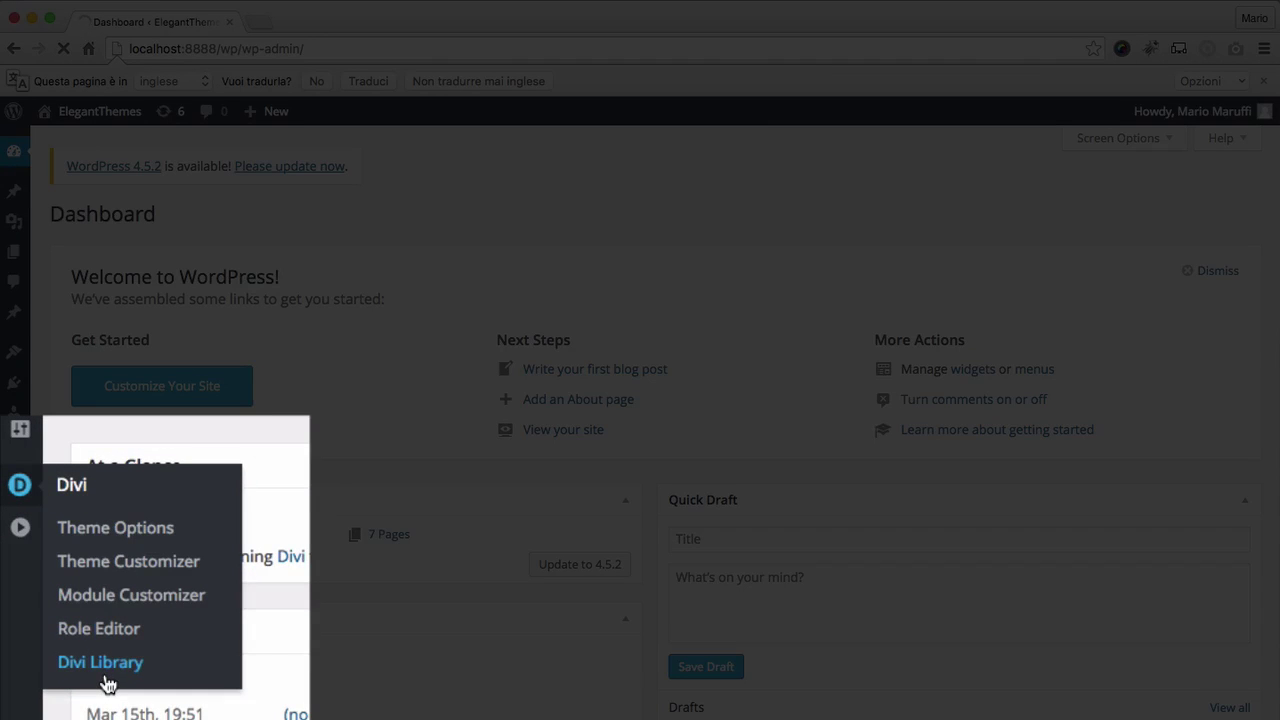
pyautogui.click(71, 654)
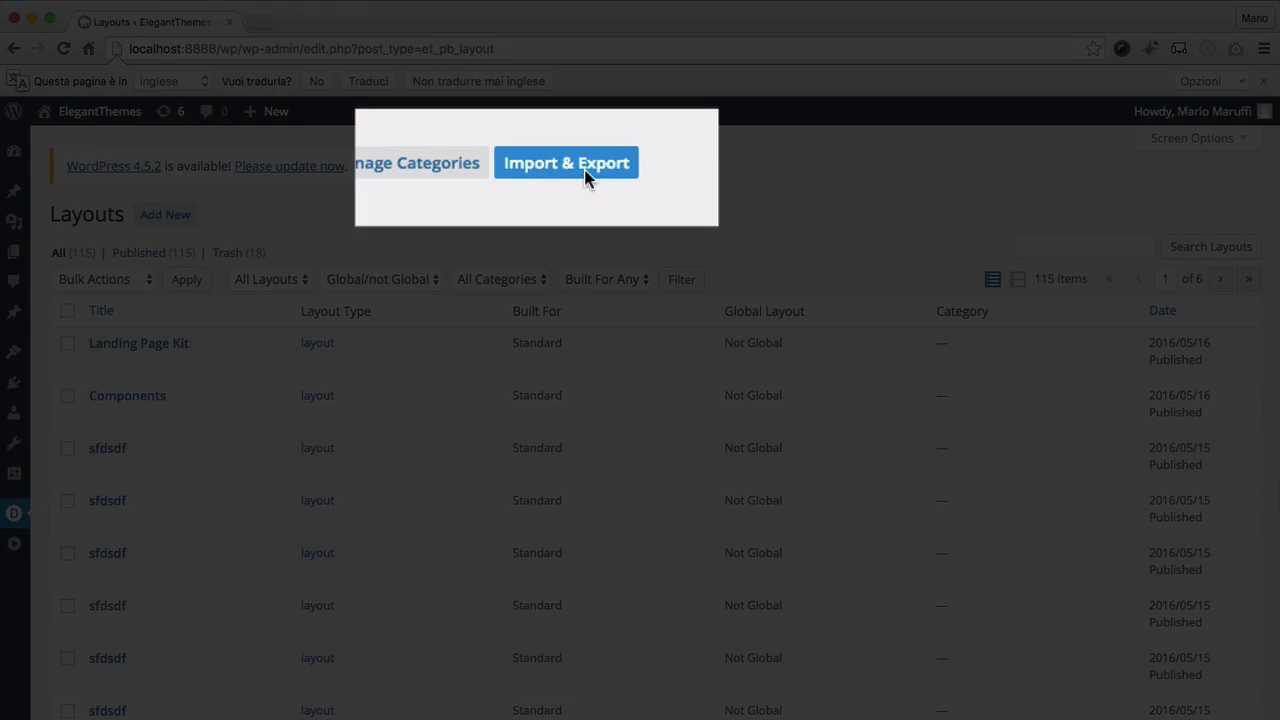
pyautogui.click(570, 170)
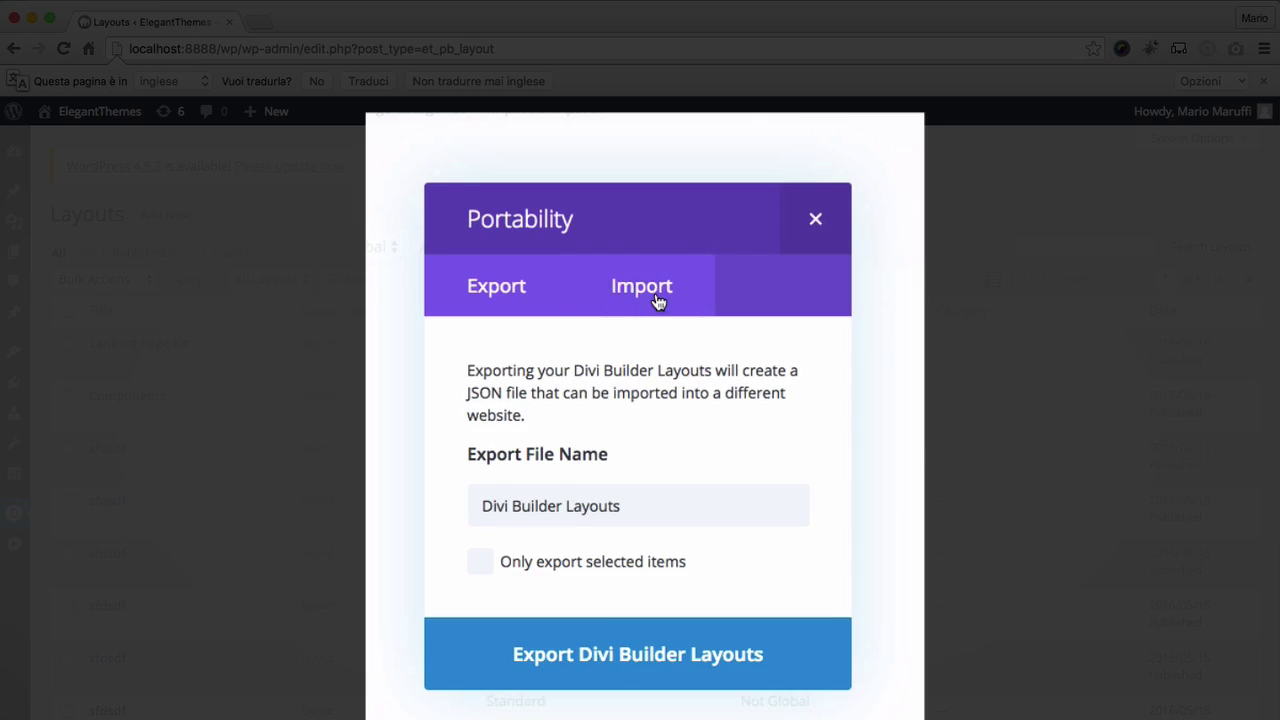
pyautogui.click(657, 300)
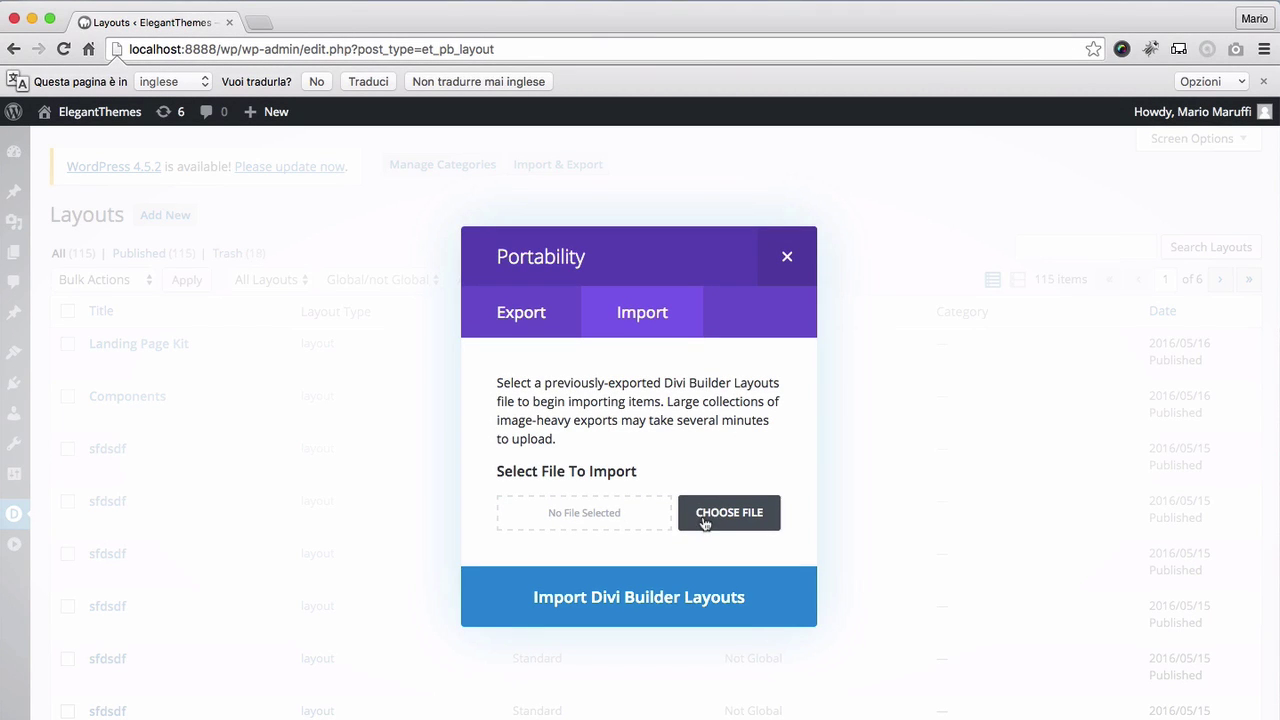
pyautogui.click(704, 523)
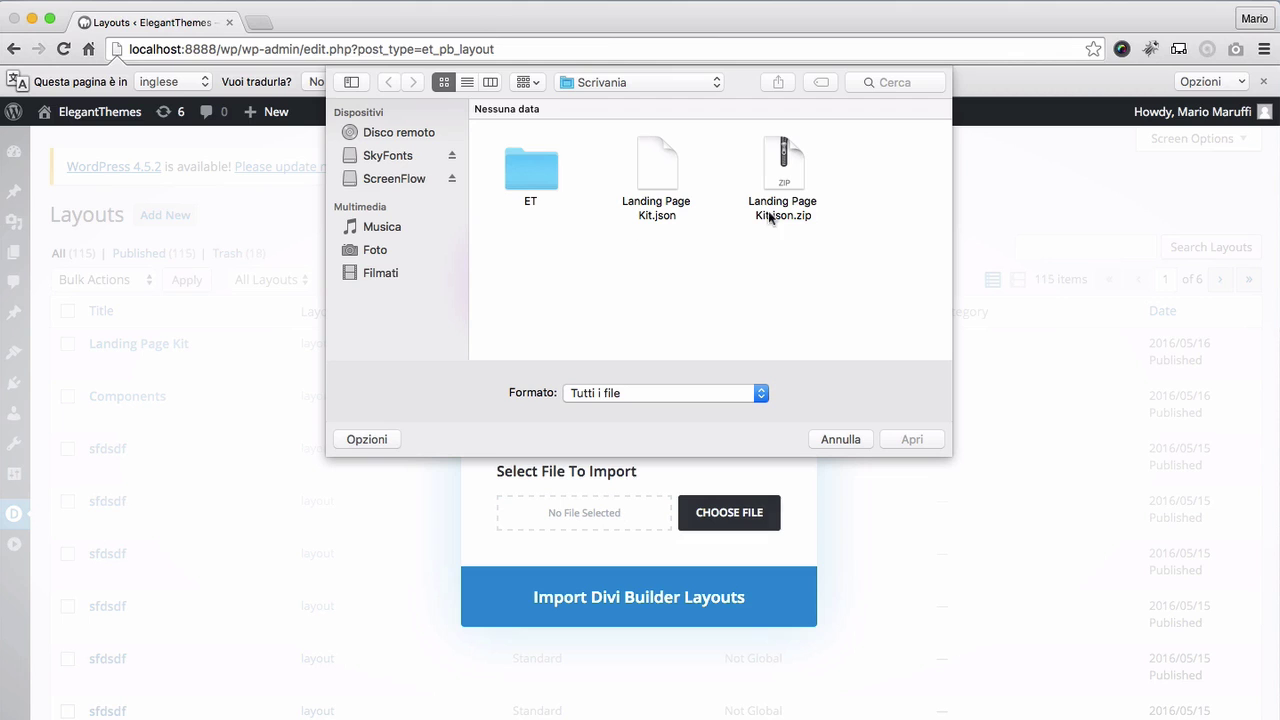
pyautogui.click(658, 186)
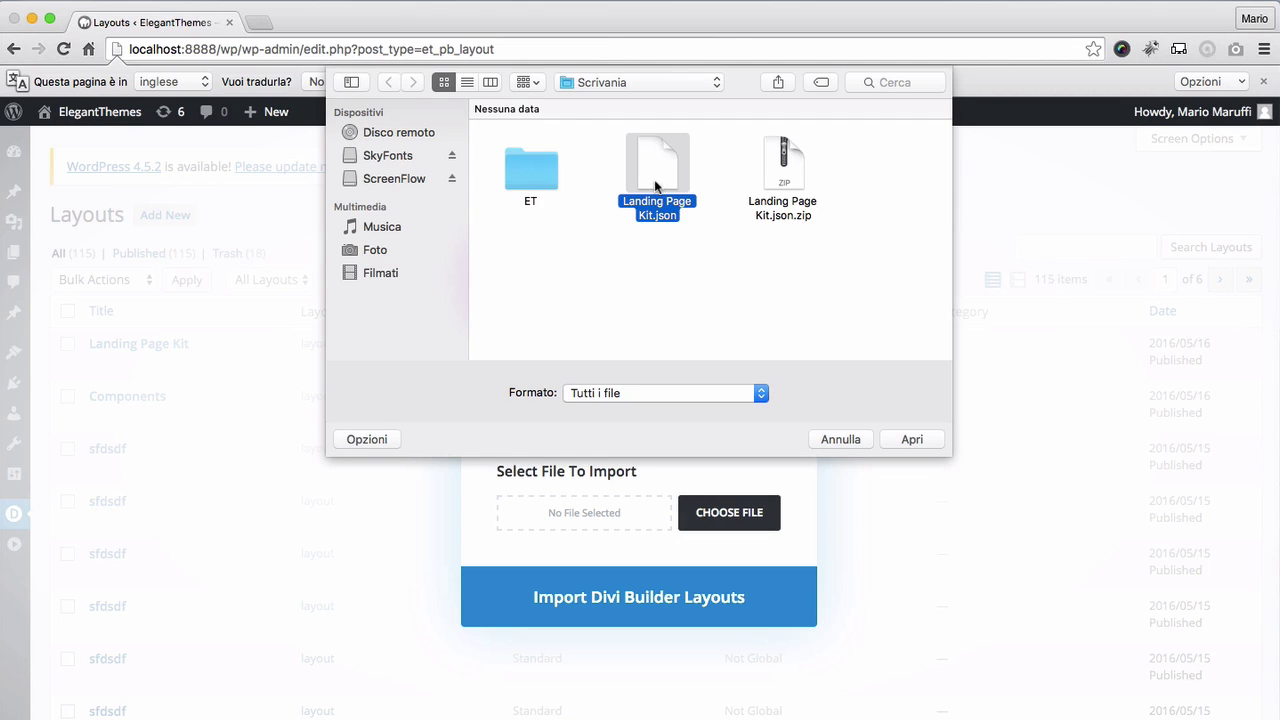
pyautogui.click(912, 440)
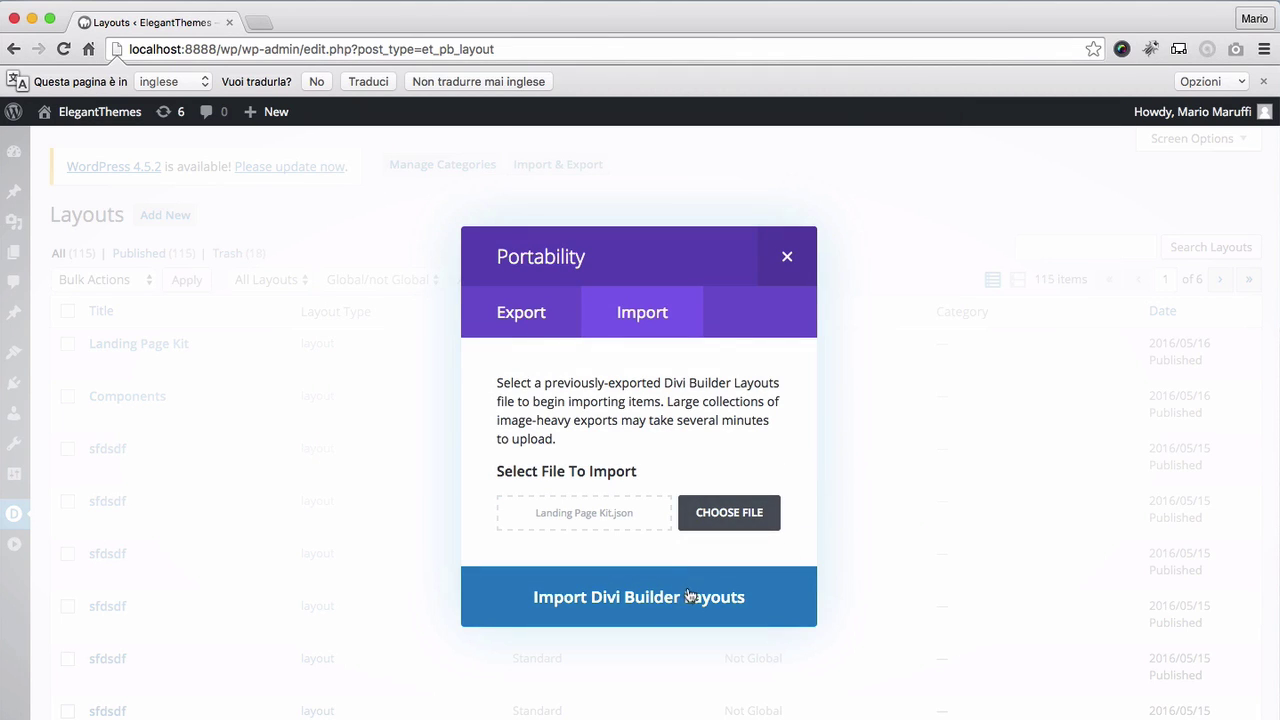
pyautogui.click(685, 598)
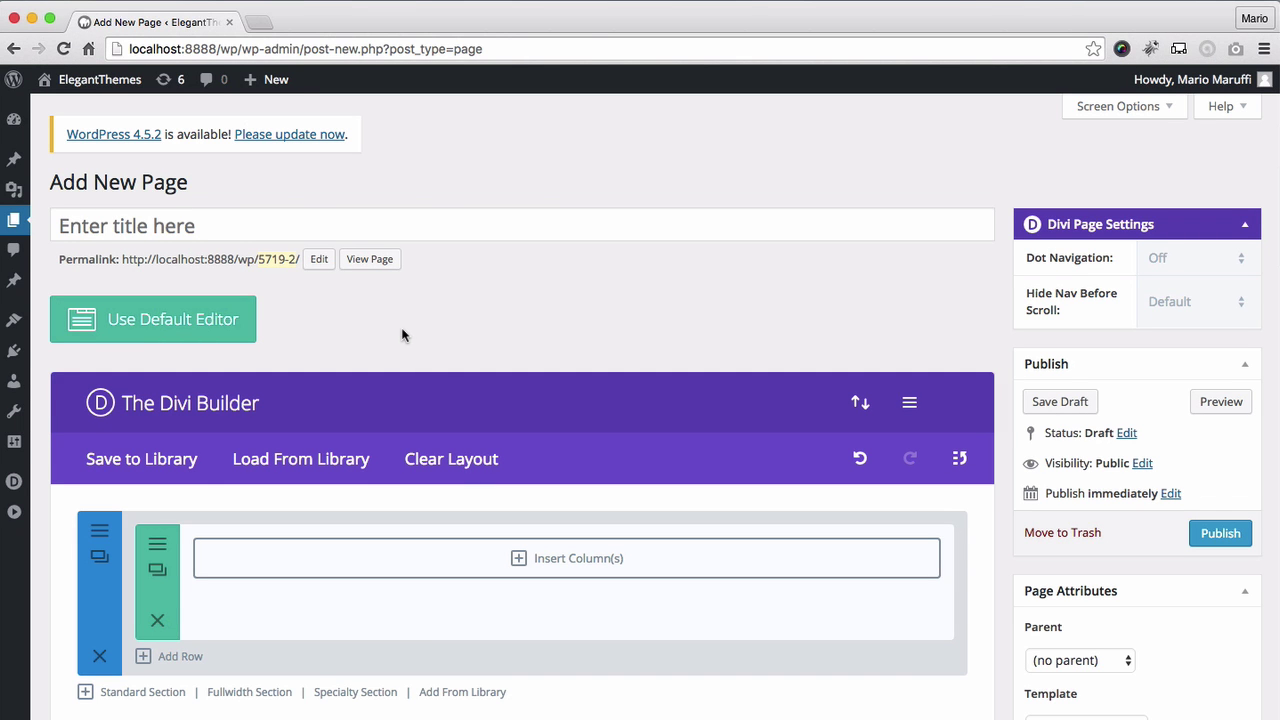
# - Load the saved Landing Page Kit layout from the library into the new page
pyautogui.click(303, 460)
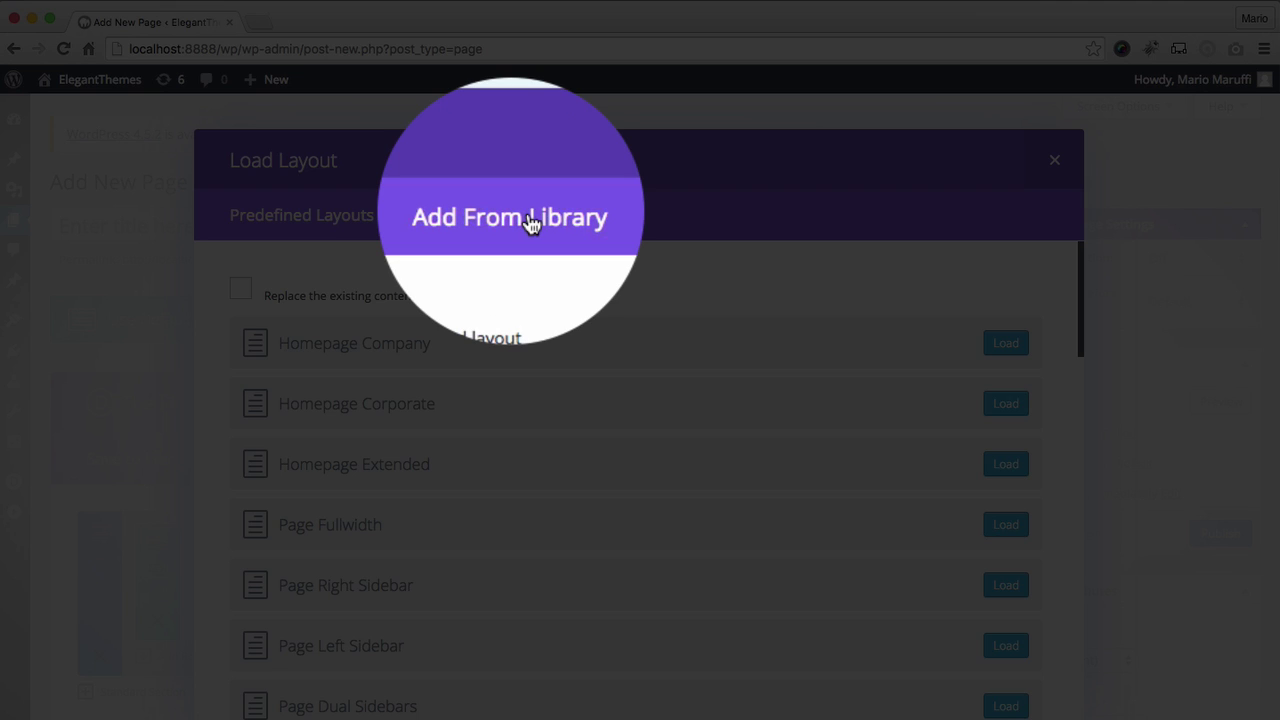
pyautogui.click(530, 222)
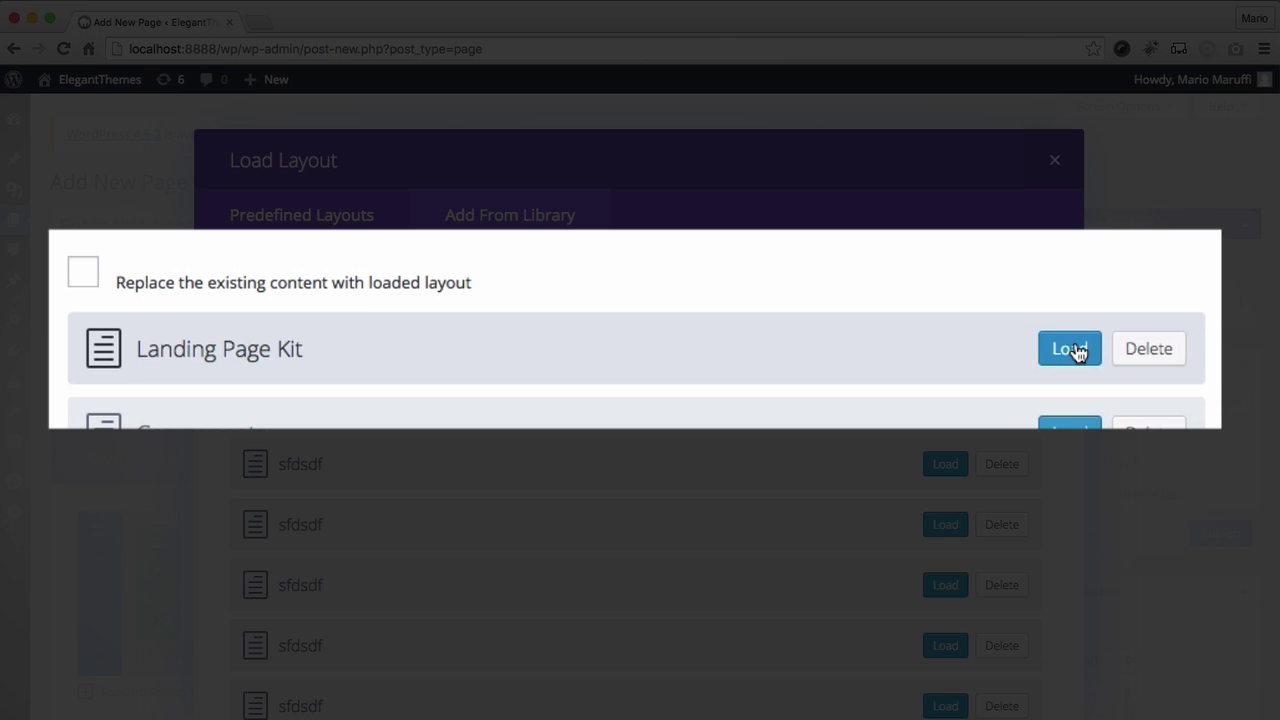
pyautogui.click(947, 344)
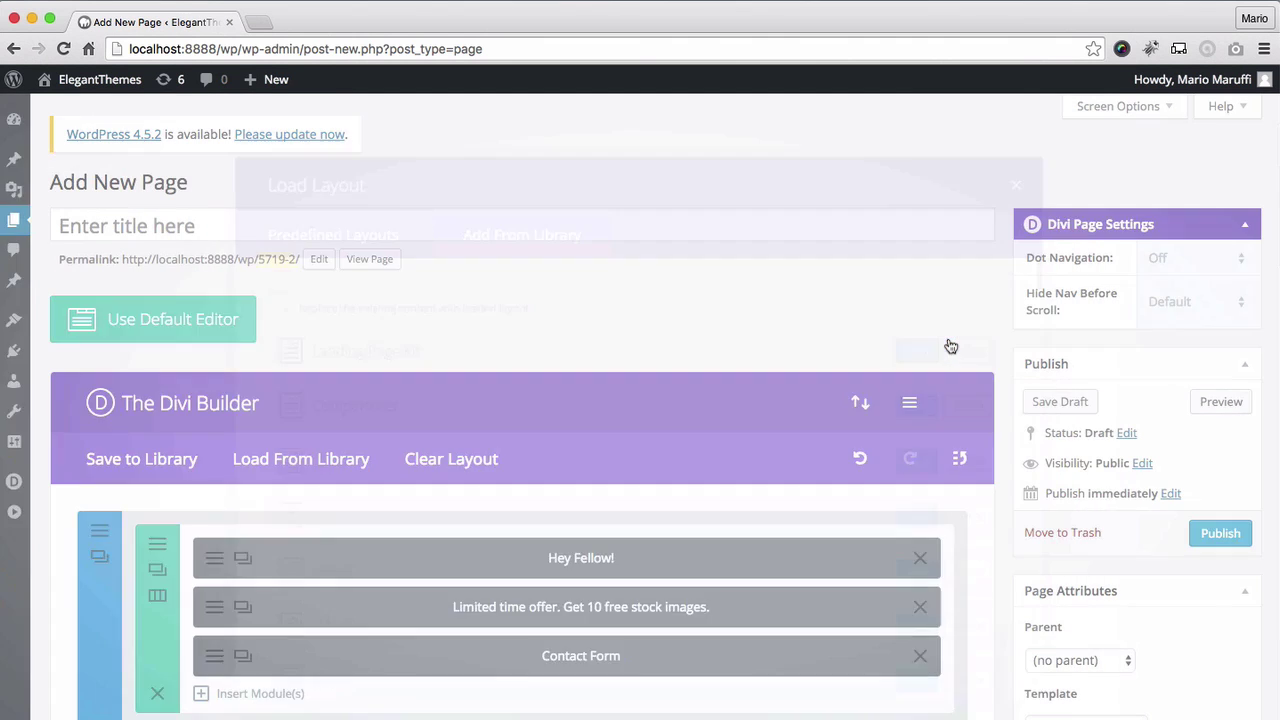
# - Examine the loaded layout's enabled and disabled sections, including the options available for the section containing The Product
pyautogui.scroll(-5, 757, 363)
pyautogui.scroll(-20, 756, 357)
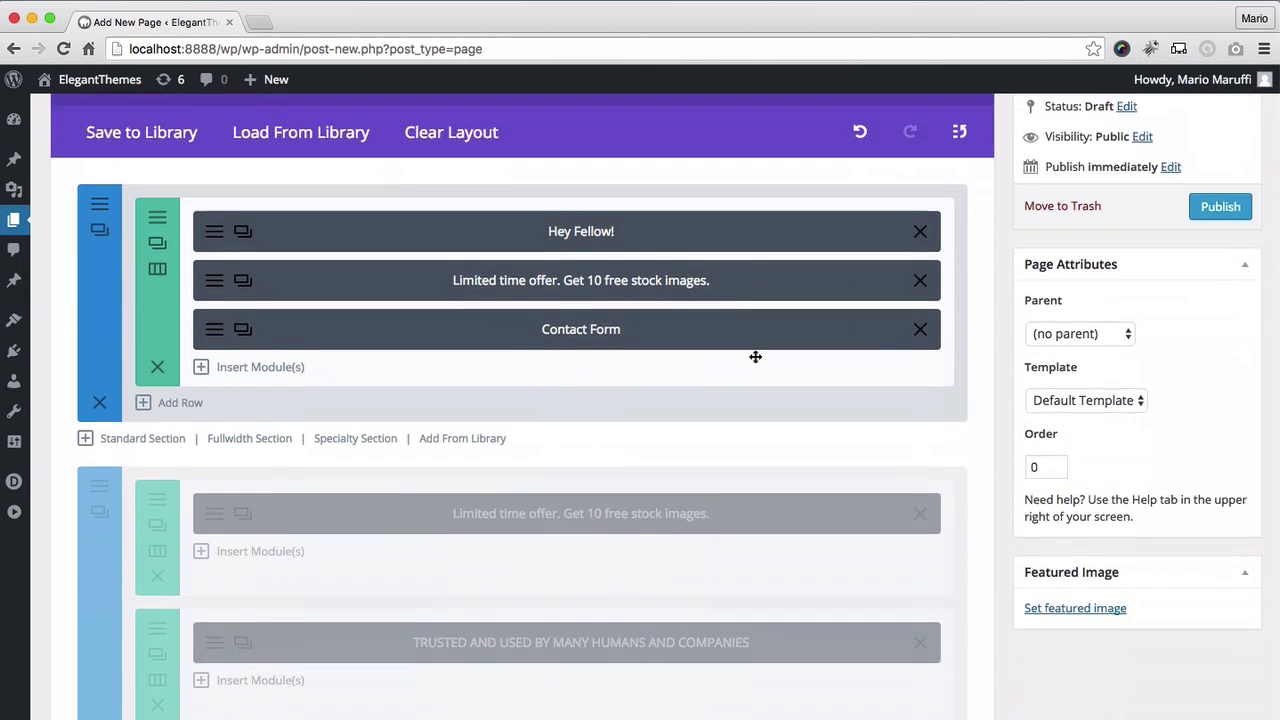
pyautogui.scroll(-5, 752, 356)
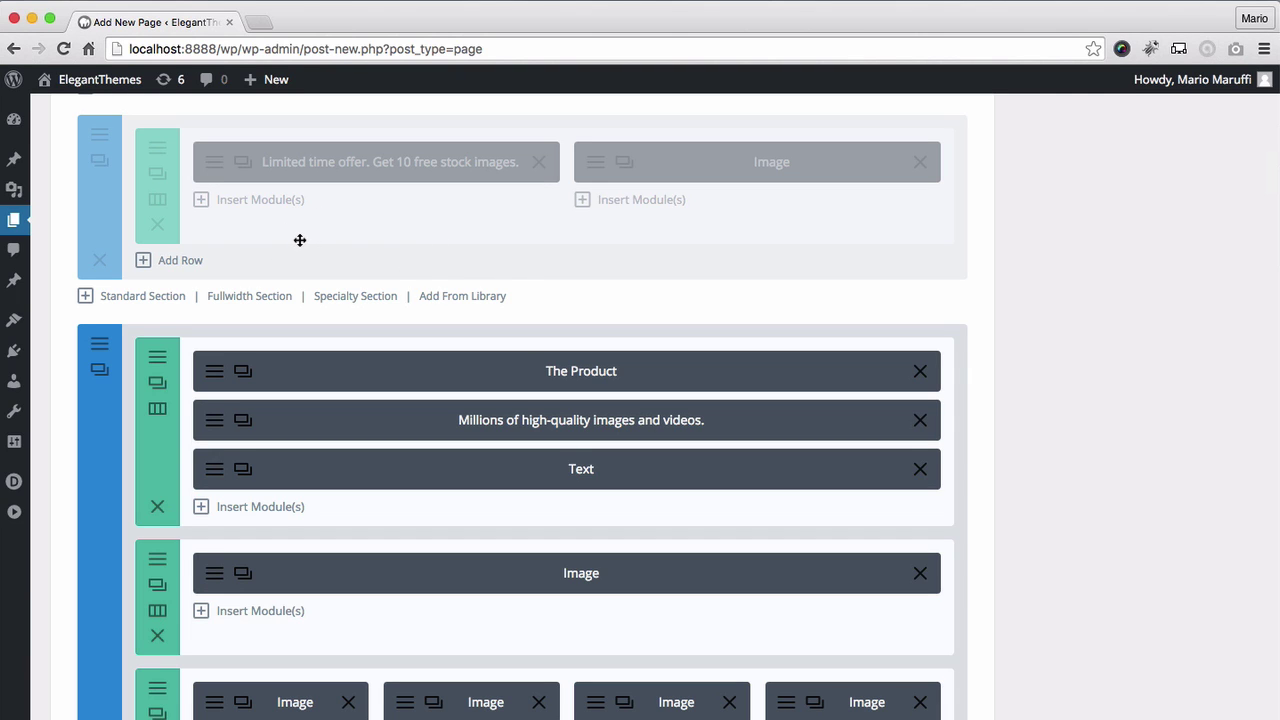
pyautogui.rightClick(96, 429)
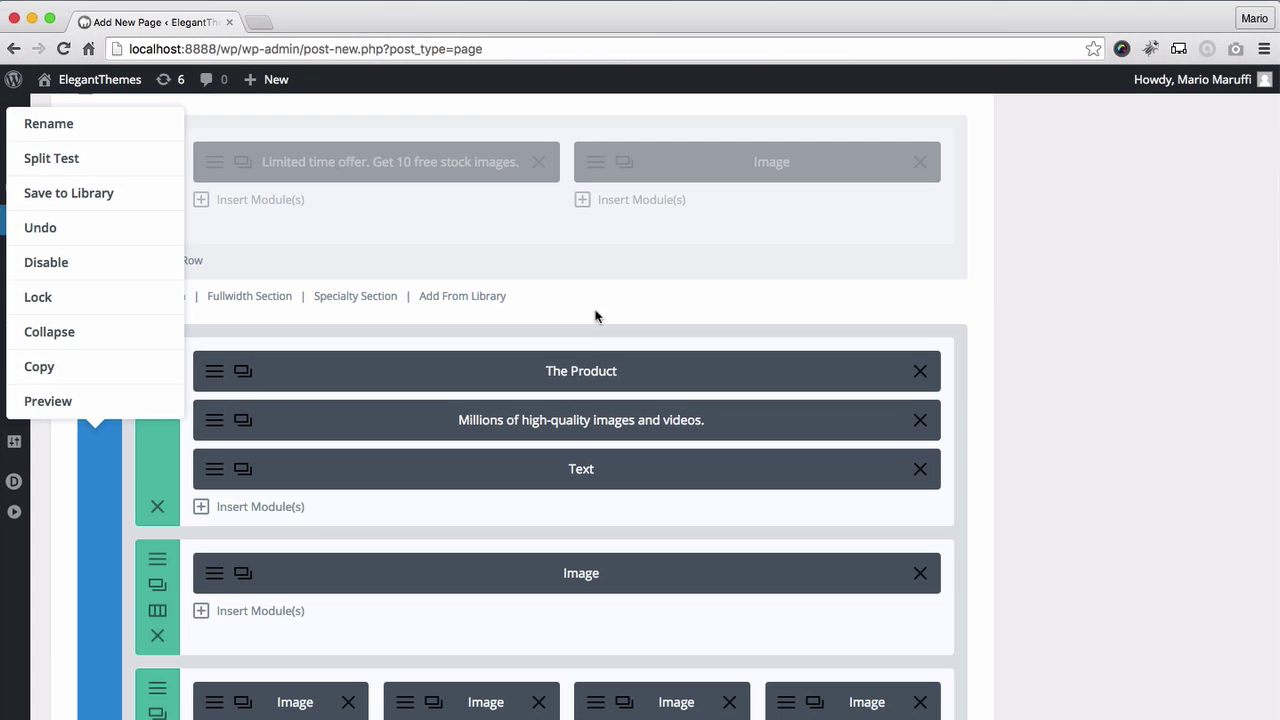
pyautogui.click(595, 317)
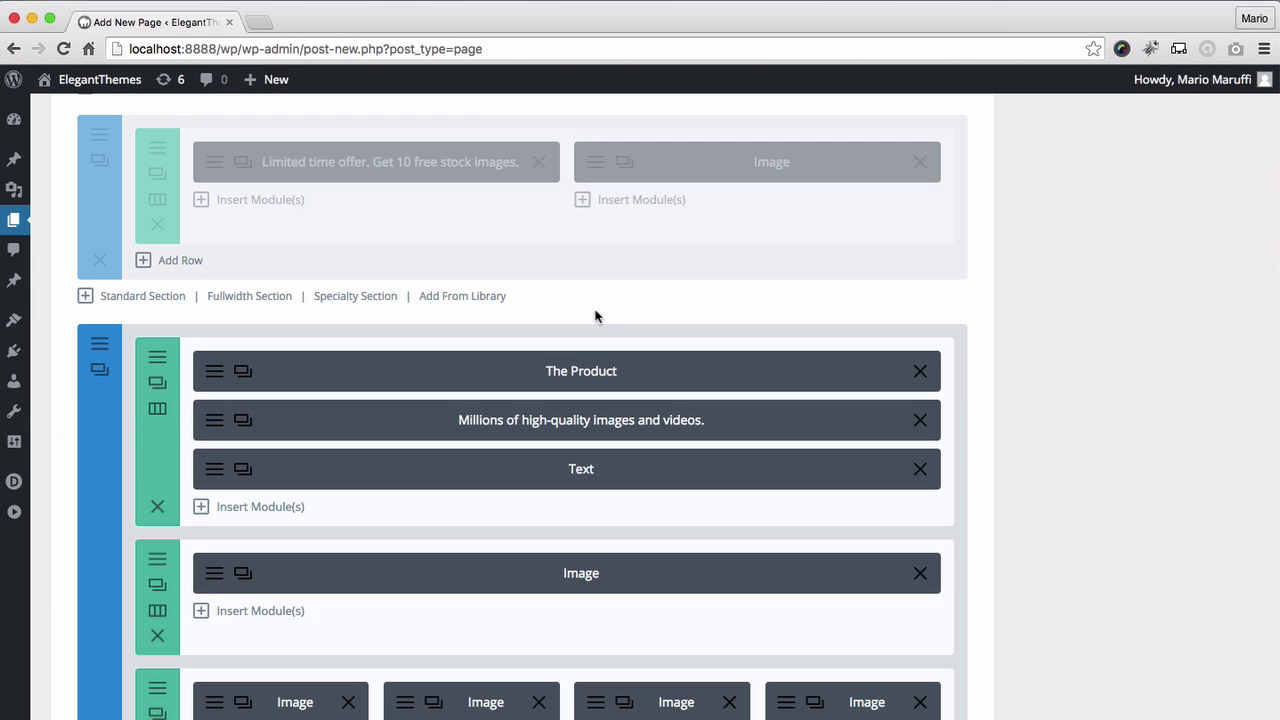
pyautogui.scroll(5, 593, 317)
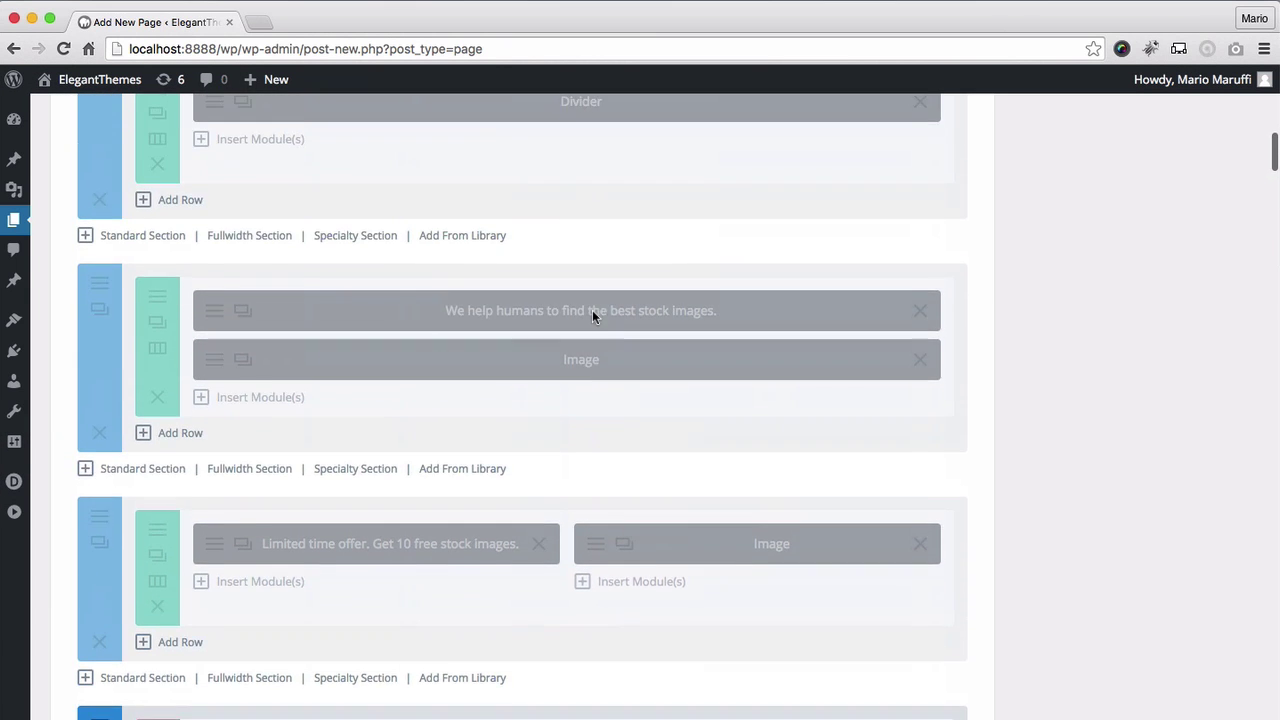
pyautogui.scroll(5, 592, 312)
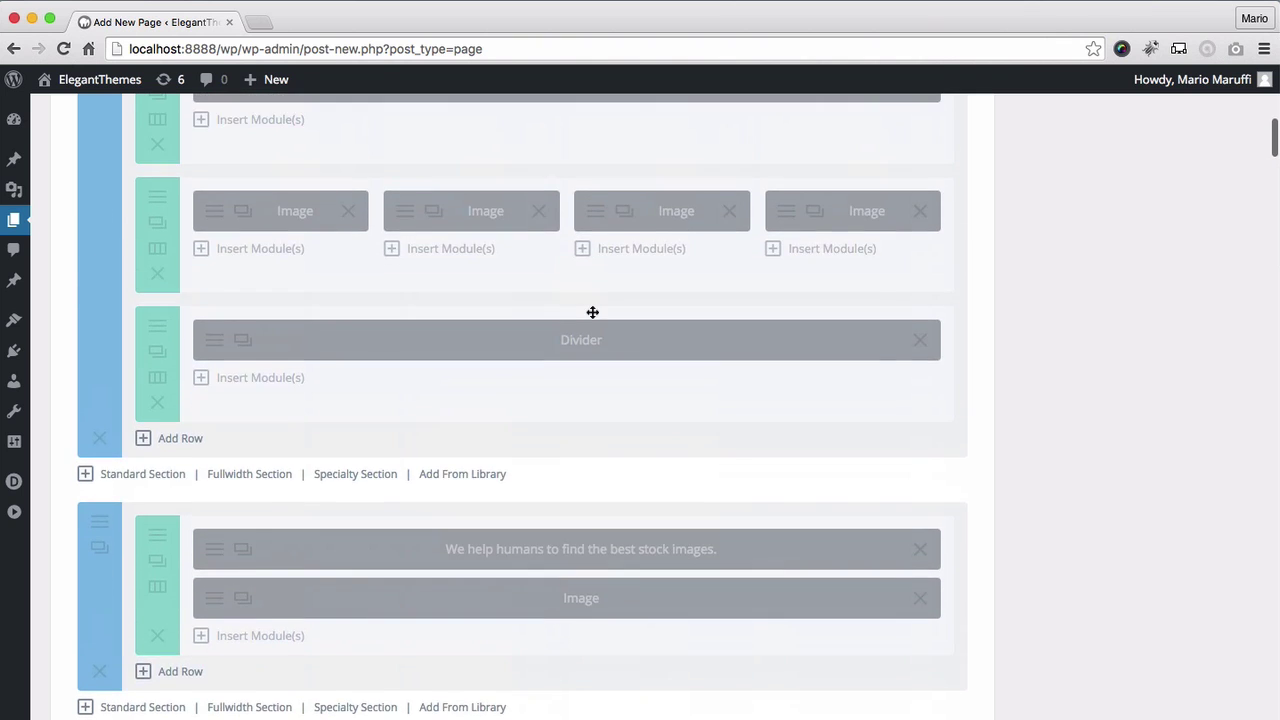
pyautogui.scroll(1, 592, 312)
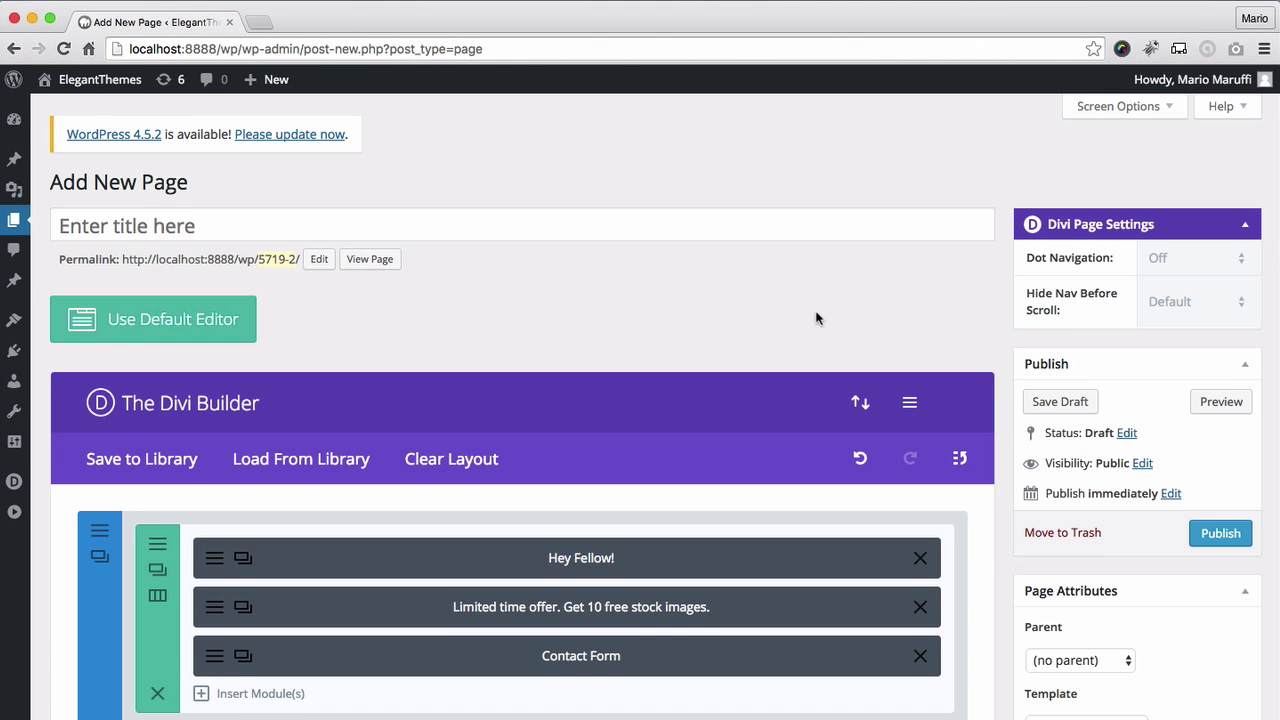
# - Enable the disabled section containing the Gallery heading for phone, tablet and desktop
pyautogui.scroll(-1, 815, 318)
pyautogui.scroll(-2, 815, 318)
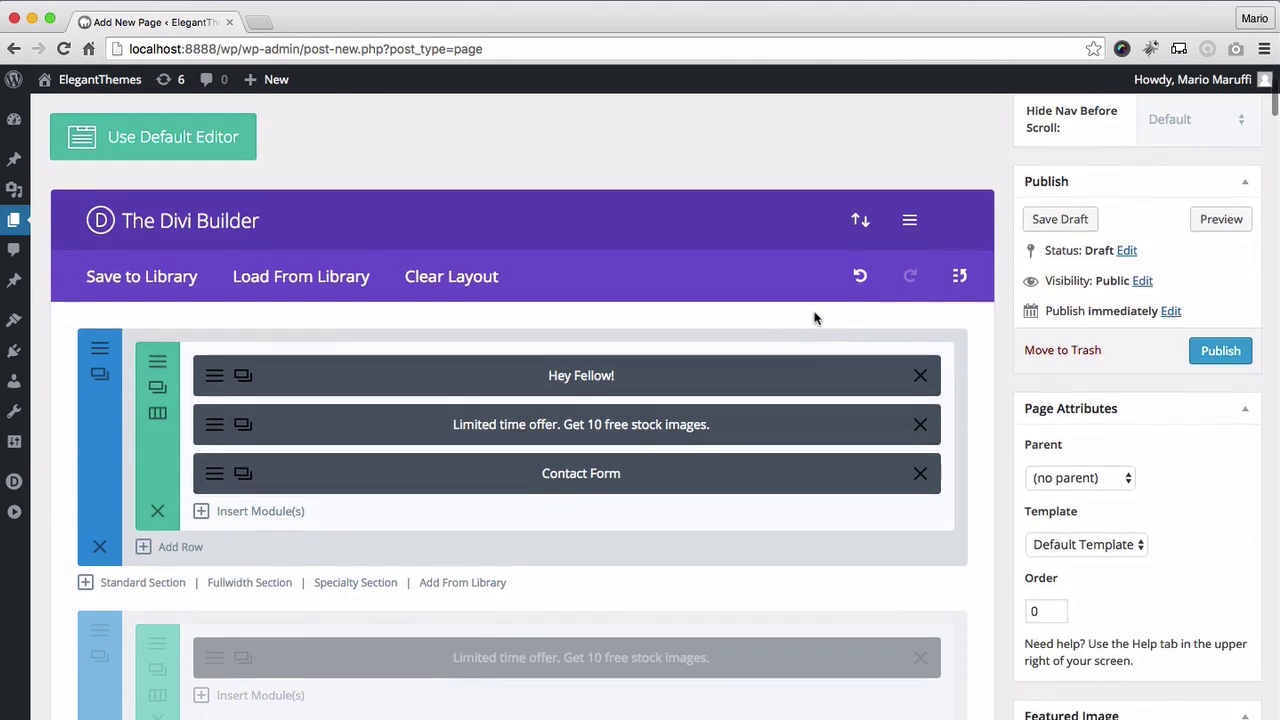
pyautogui.scroll(-8, 815, 315)
pyautogui.scroll(-9, 815, 313)
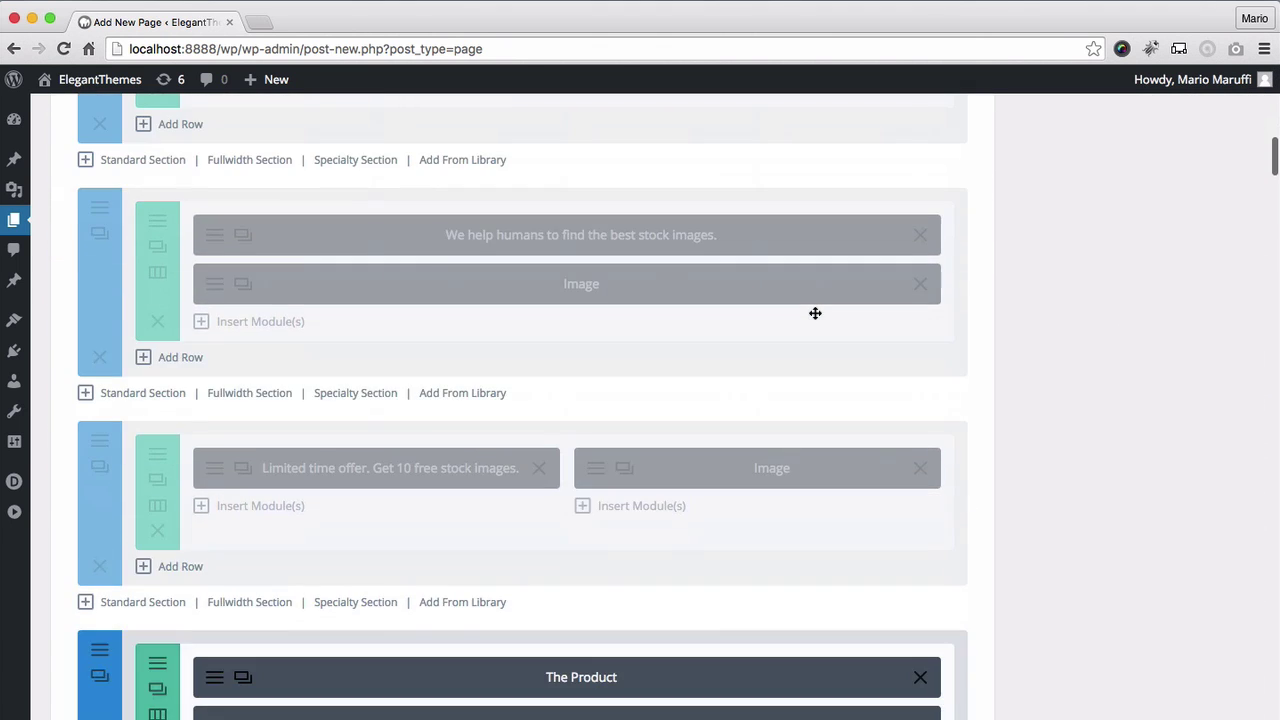
pyautogui.scroll(-18, 815, 313)
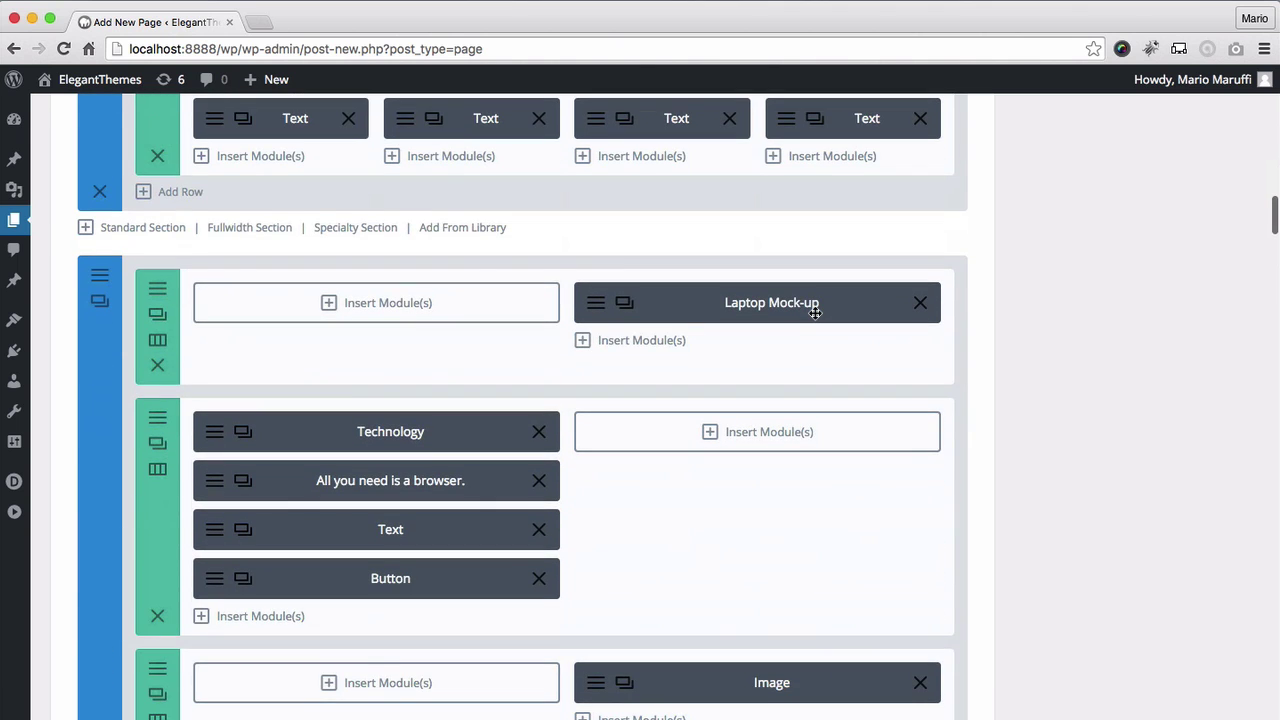
pyautogui.scroll(-16, 815, 313)
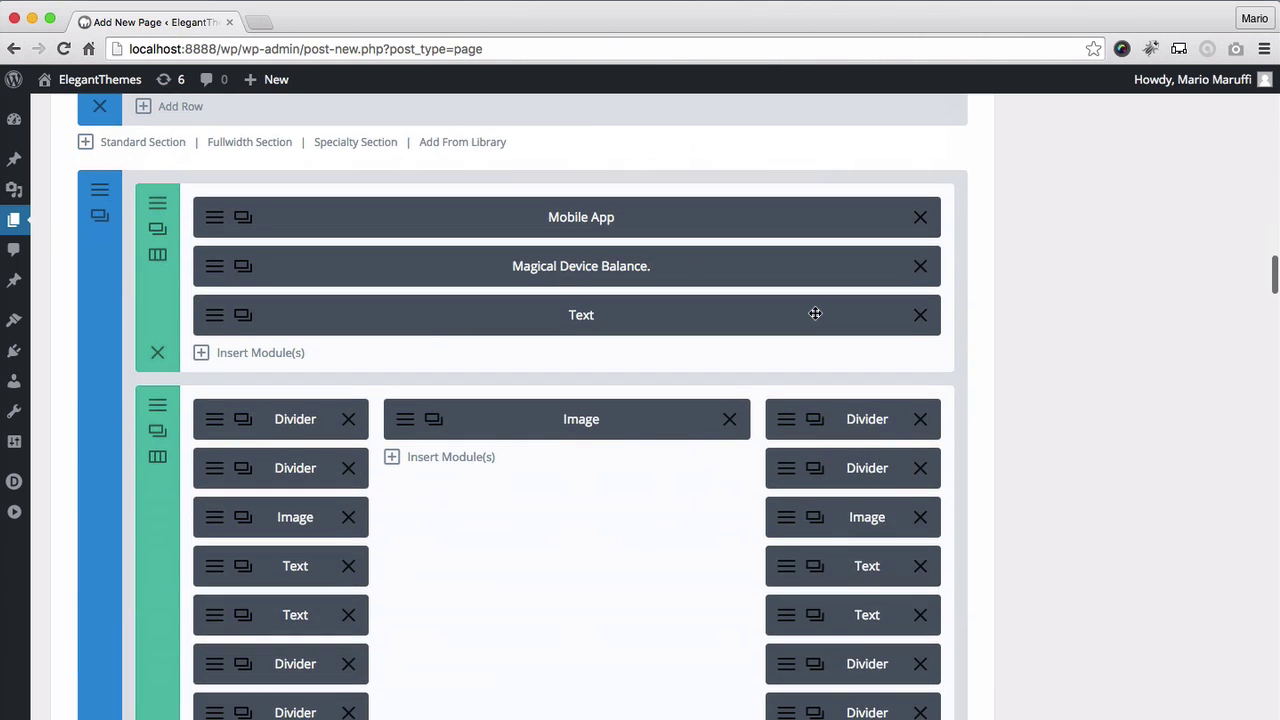
pyautogui.scroll(-20, 815, 313)
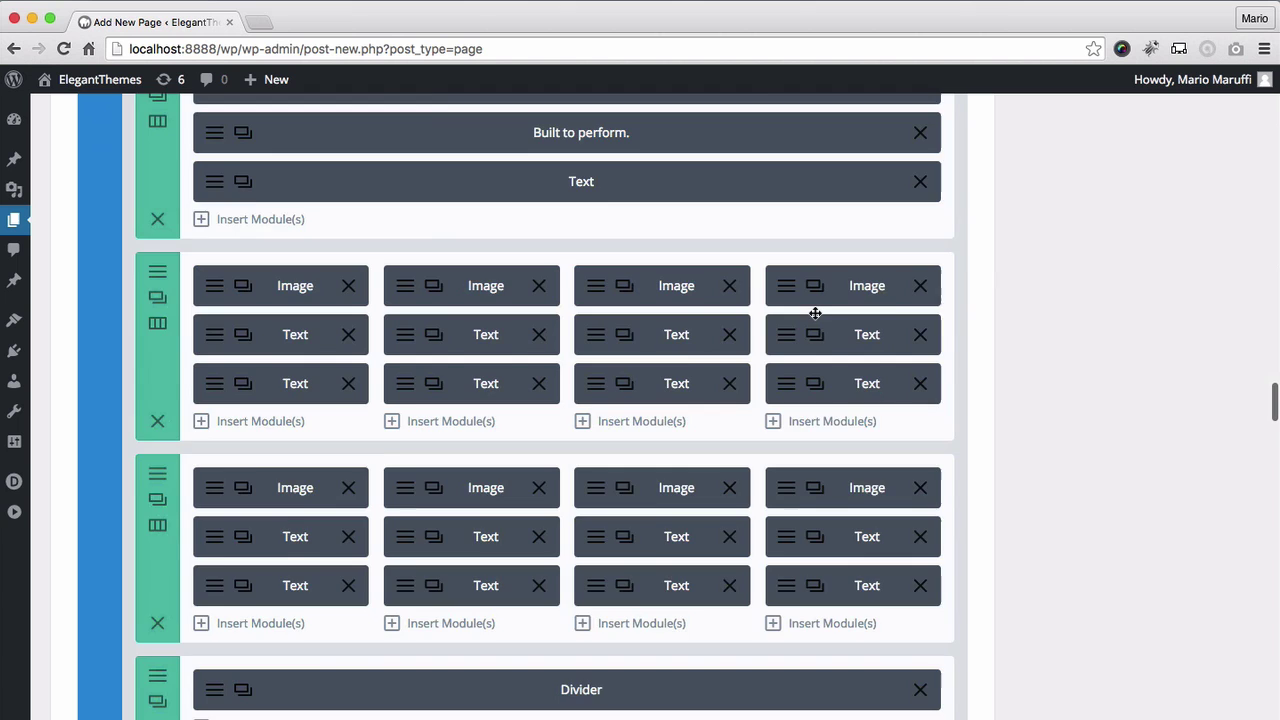
pyautogui.scroll(-20, 815, 313)
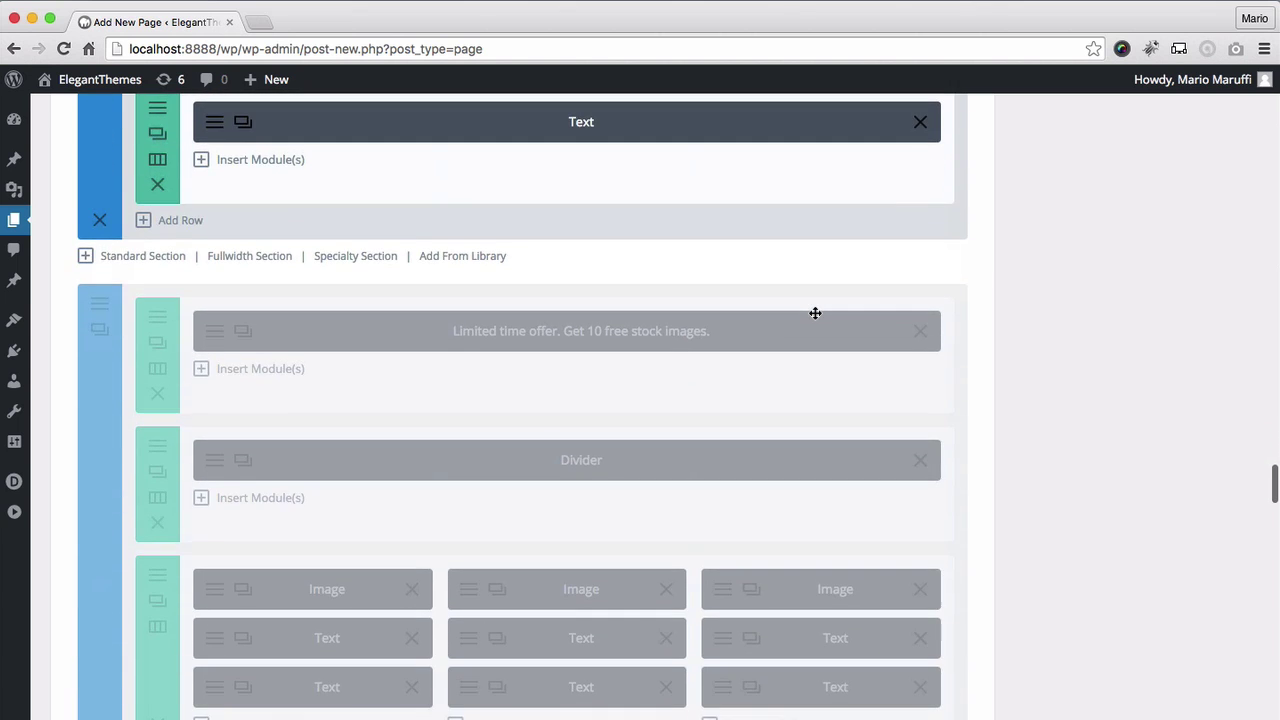
pyautogui.scroll(-15, 815, 313)
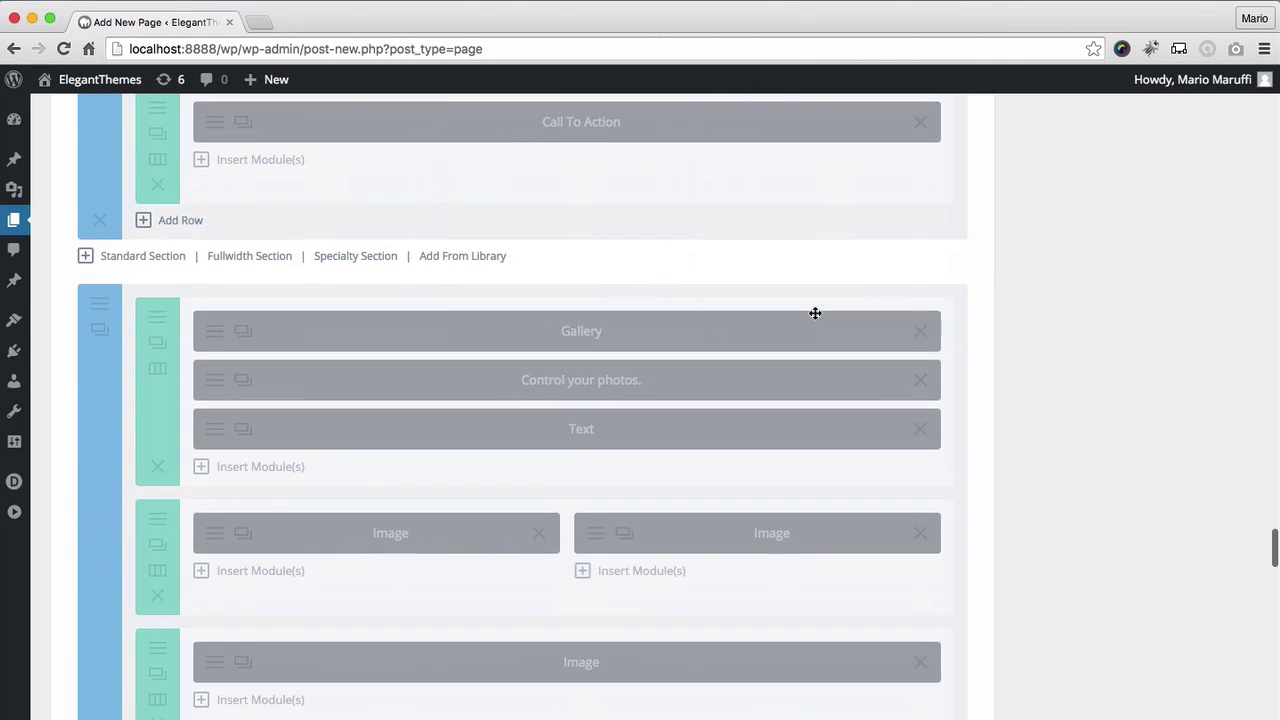
pyautogui.scroll(-1, 815, 313)
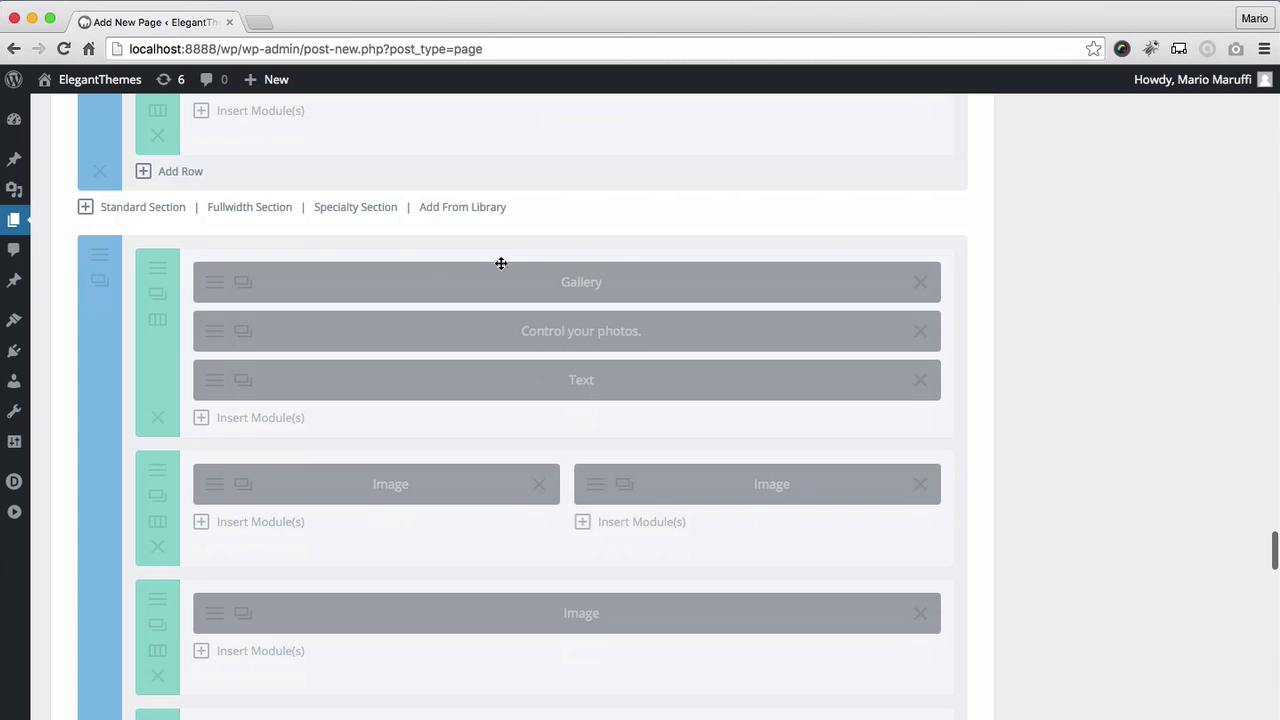
pyautogui.scroll(-1, 555, 287)
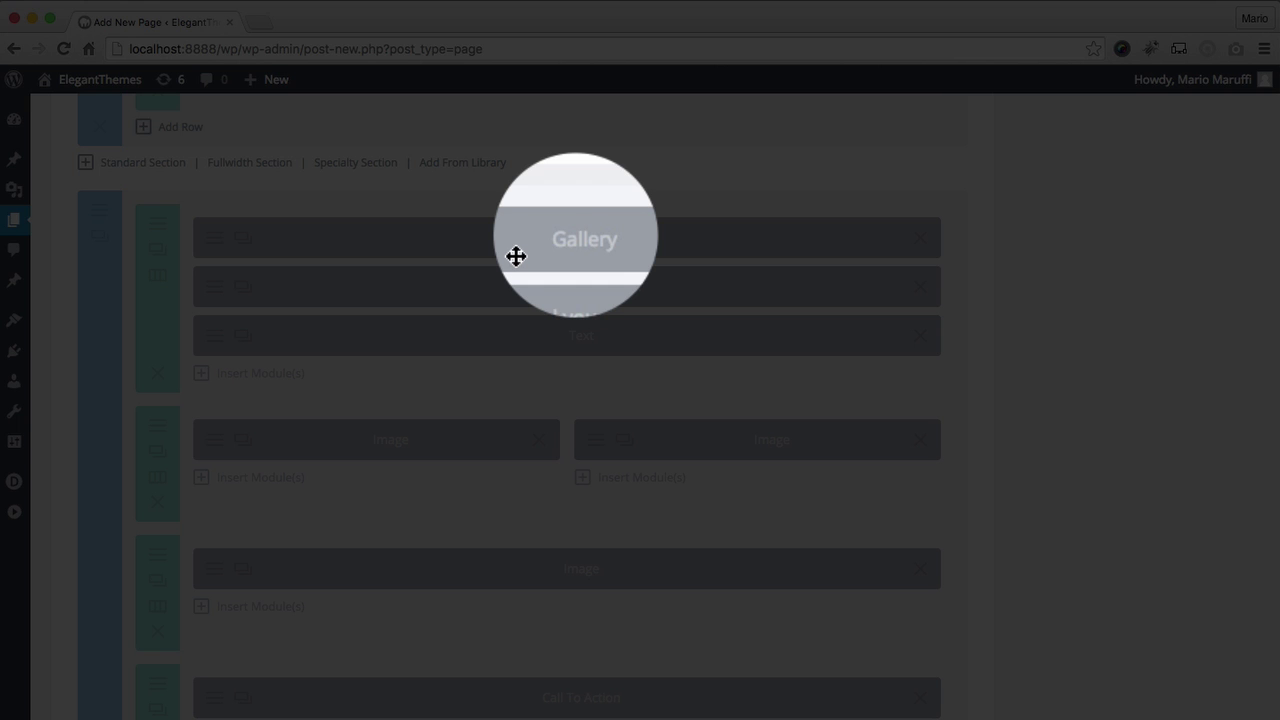
pyautogui.scroll(-1, 1057, 329)
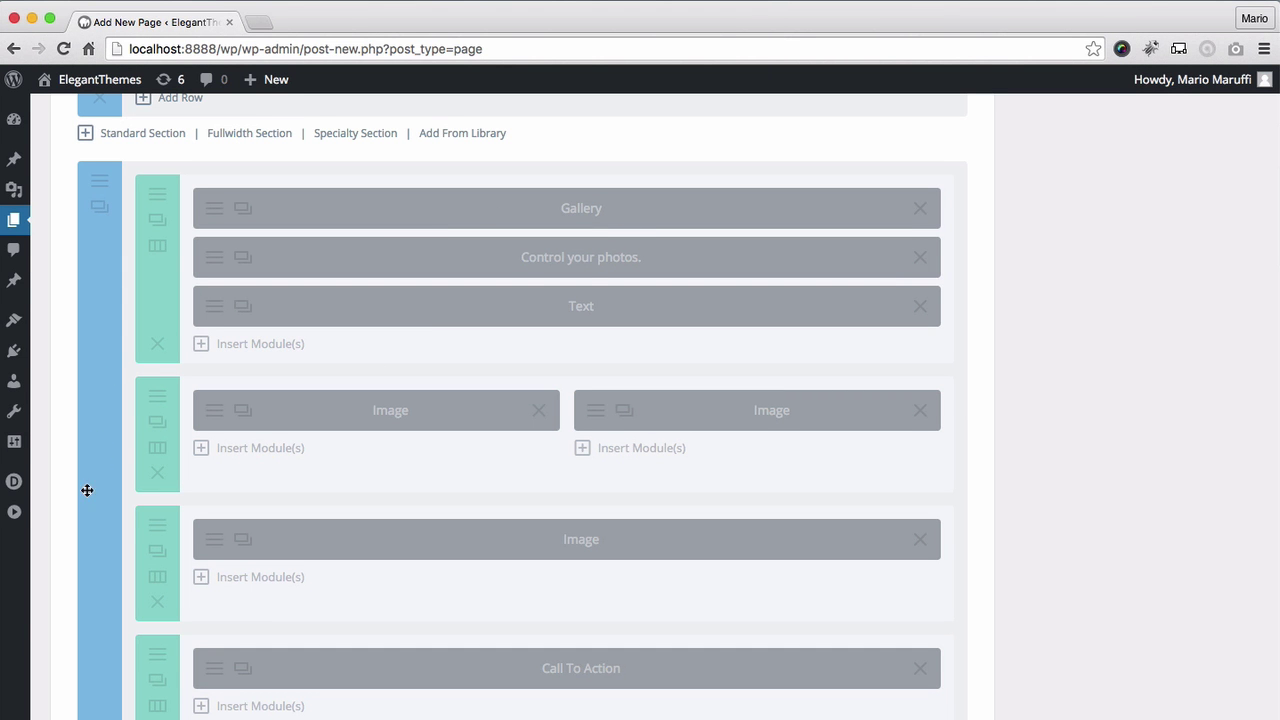
pyautogui.rightClick(103, 498)
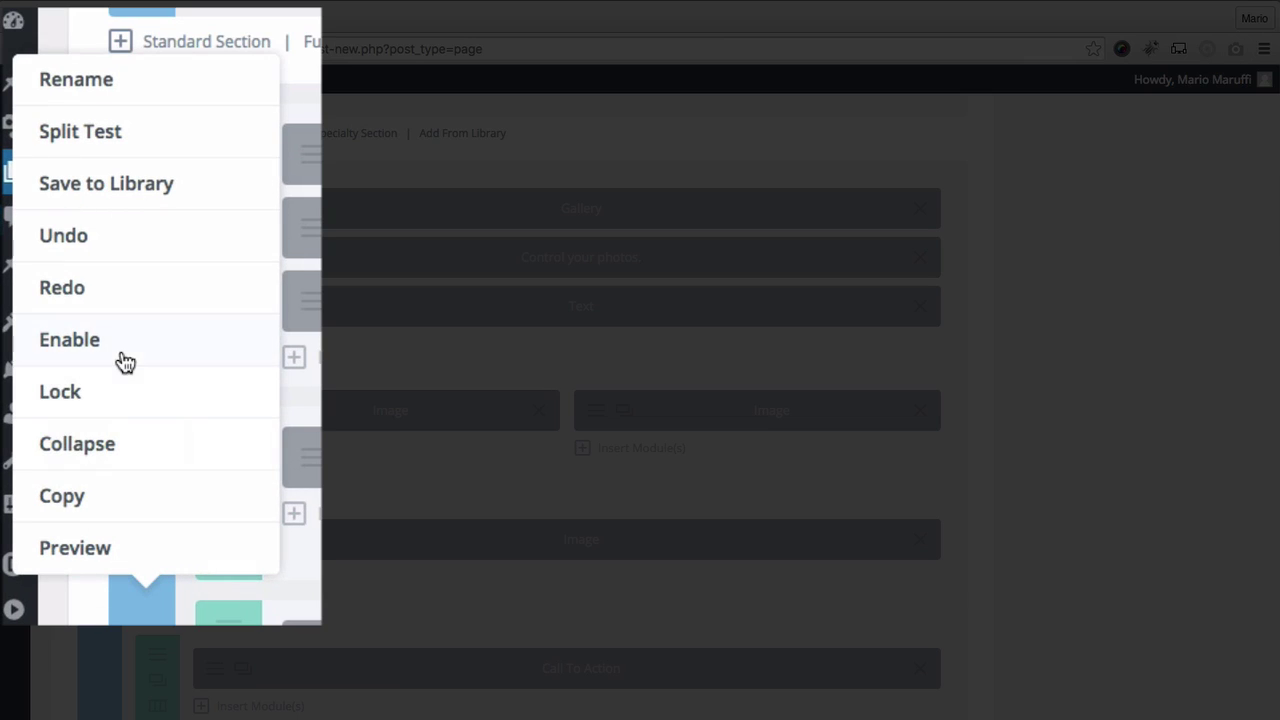
pyautogui.click(86, 337)
pyautogui.click(212, 342)
pyautogui.click(146, 342)
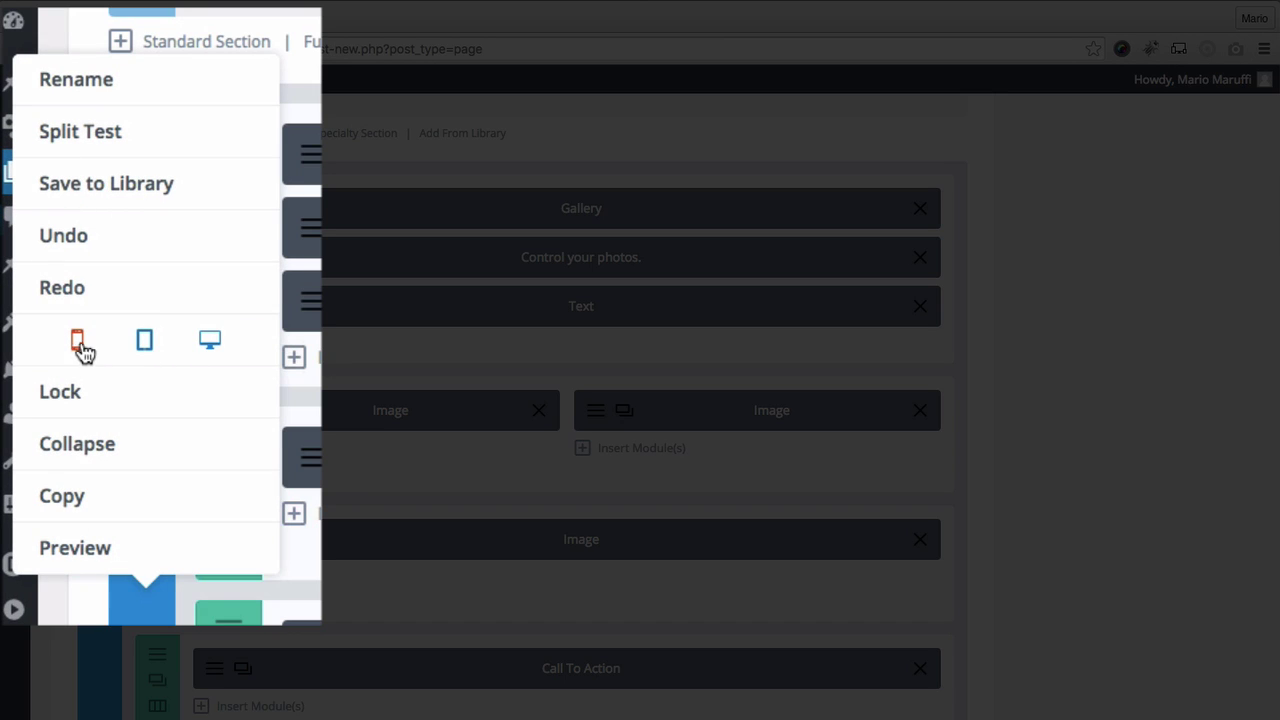
pyautogui.click(78, 343)
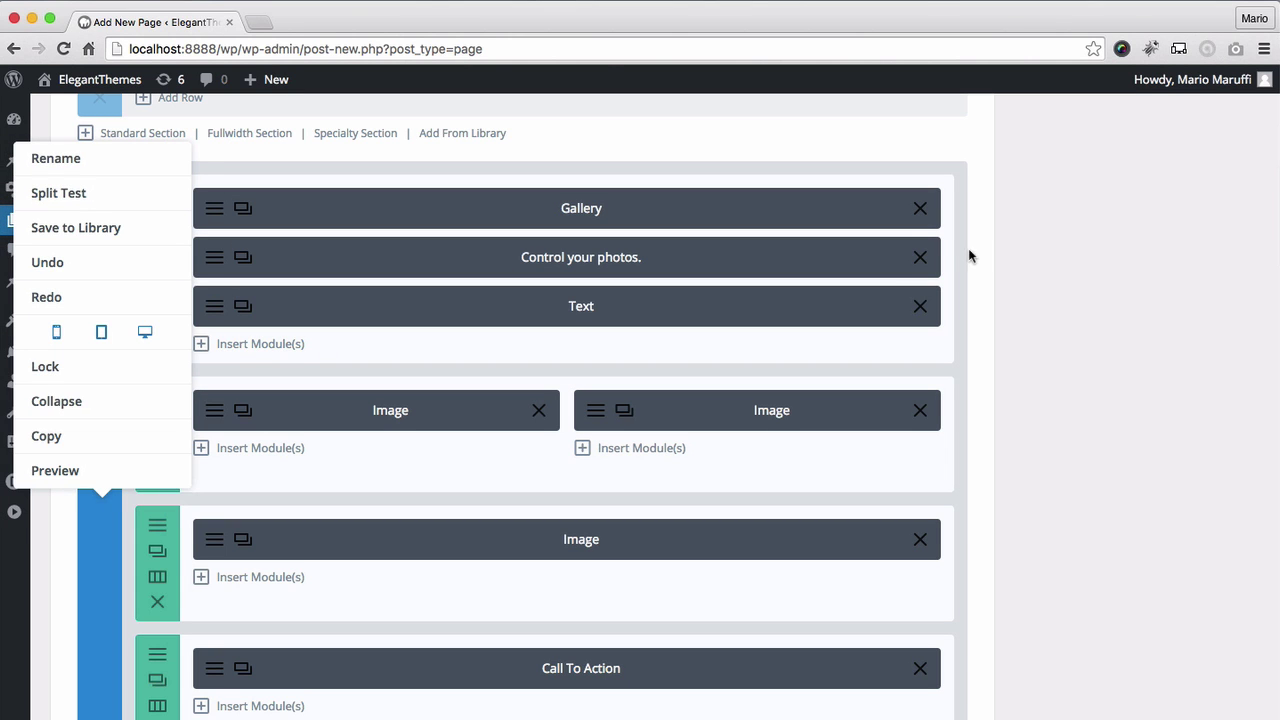
pyautogui.click(968, 257)
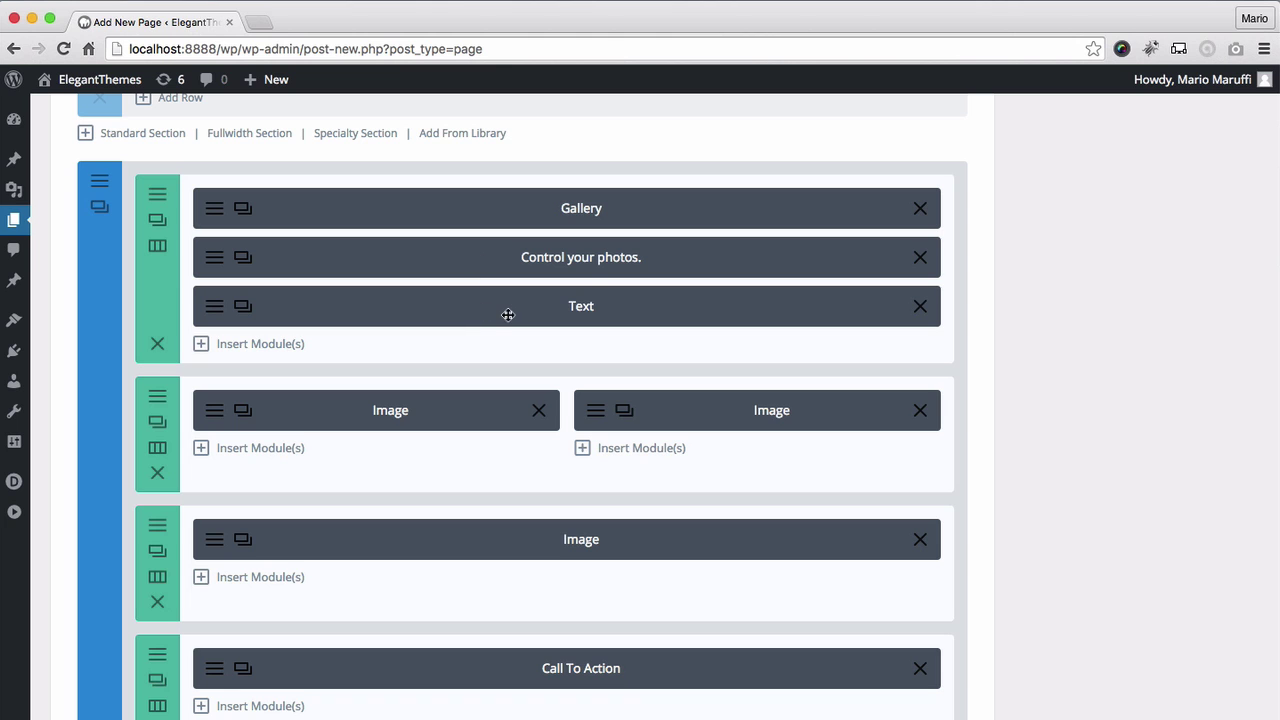
pyautogui.scroll(-2, 508, 315)
pyautogui.scroll(2, 508, 315)
pyautogui.scroll(-1, 508, 315)
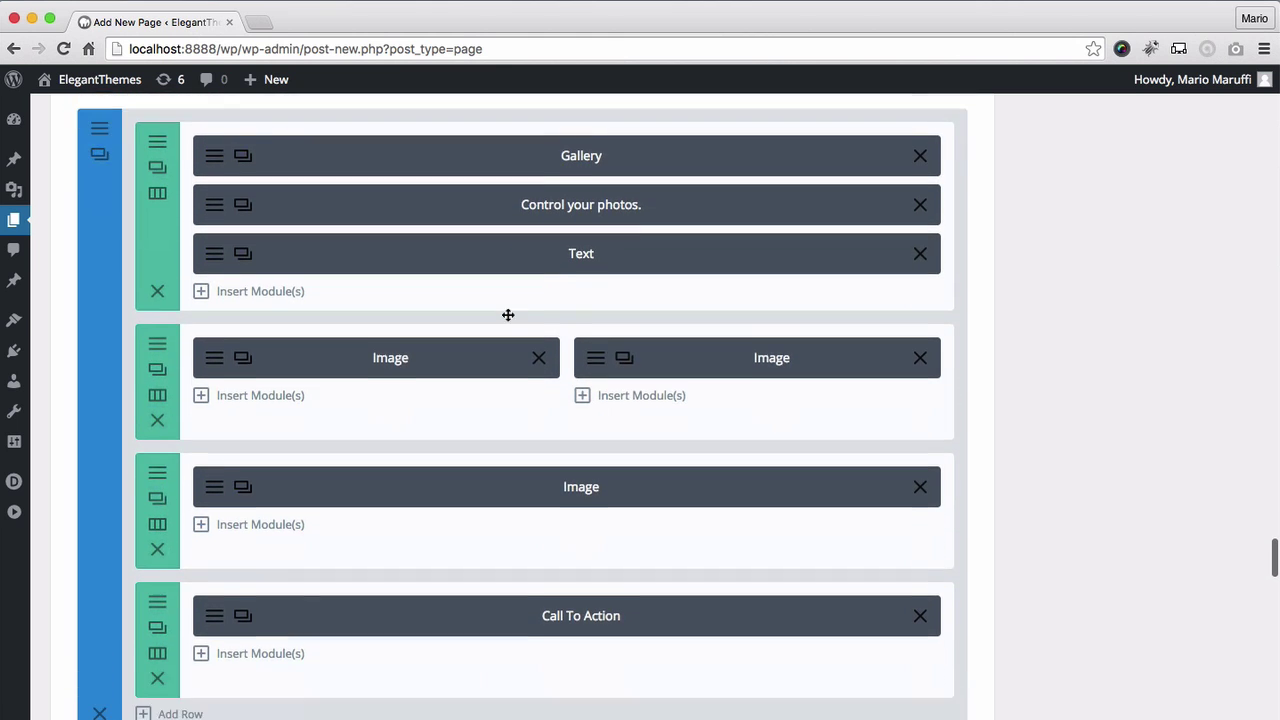
# - Review the page preview from the header down to the enabled Gallery section and its photos
pyautogui.scroll(-1, 508, 315)
pyautogui.scroll(2, 508, 315)
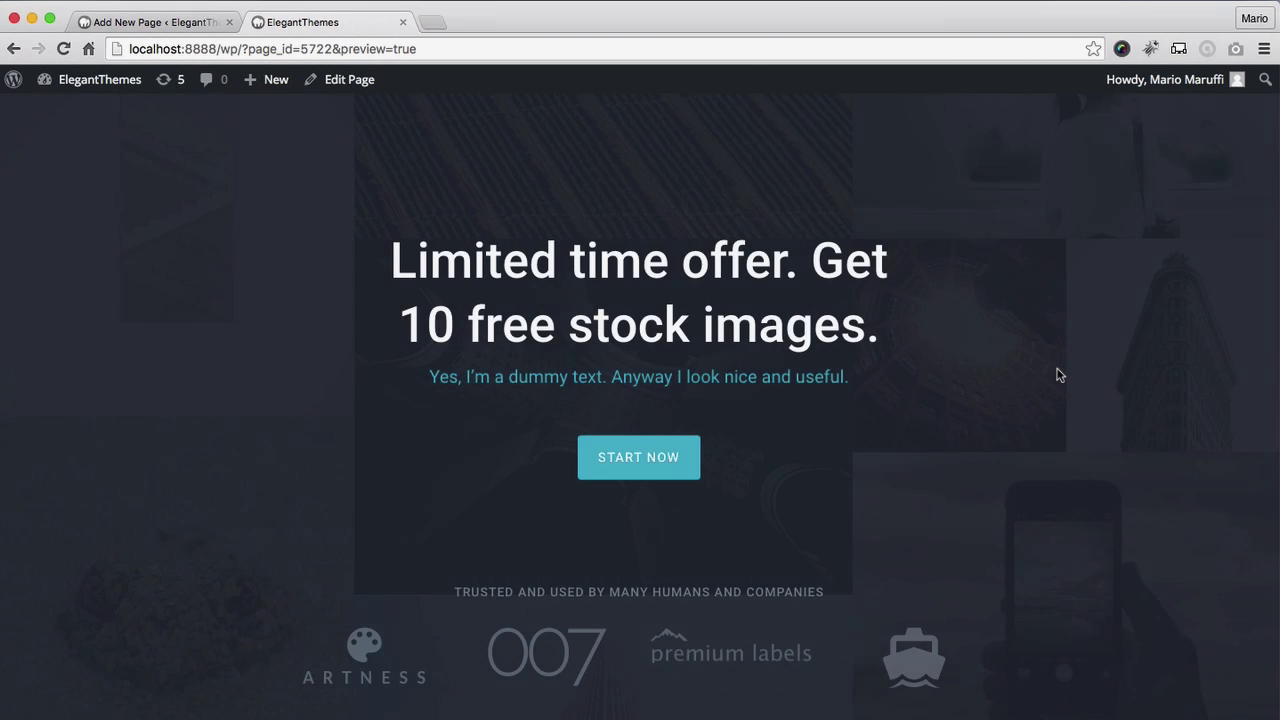
pyautogui.scroll(-6, 1057, 372)
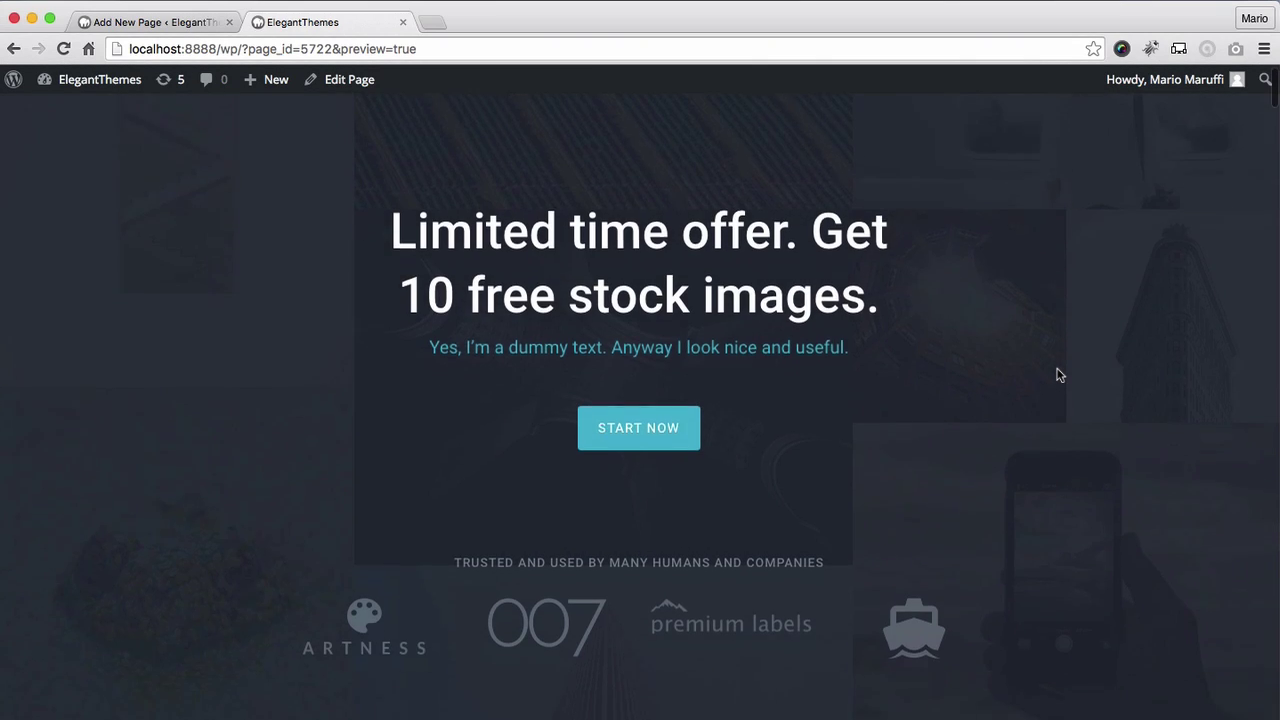
pyautogui.scroll(-15, 1057, 375)
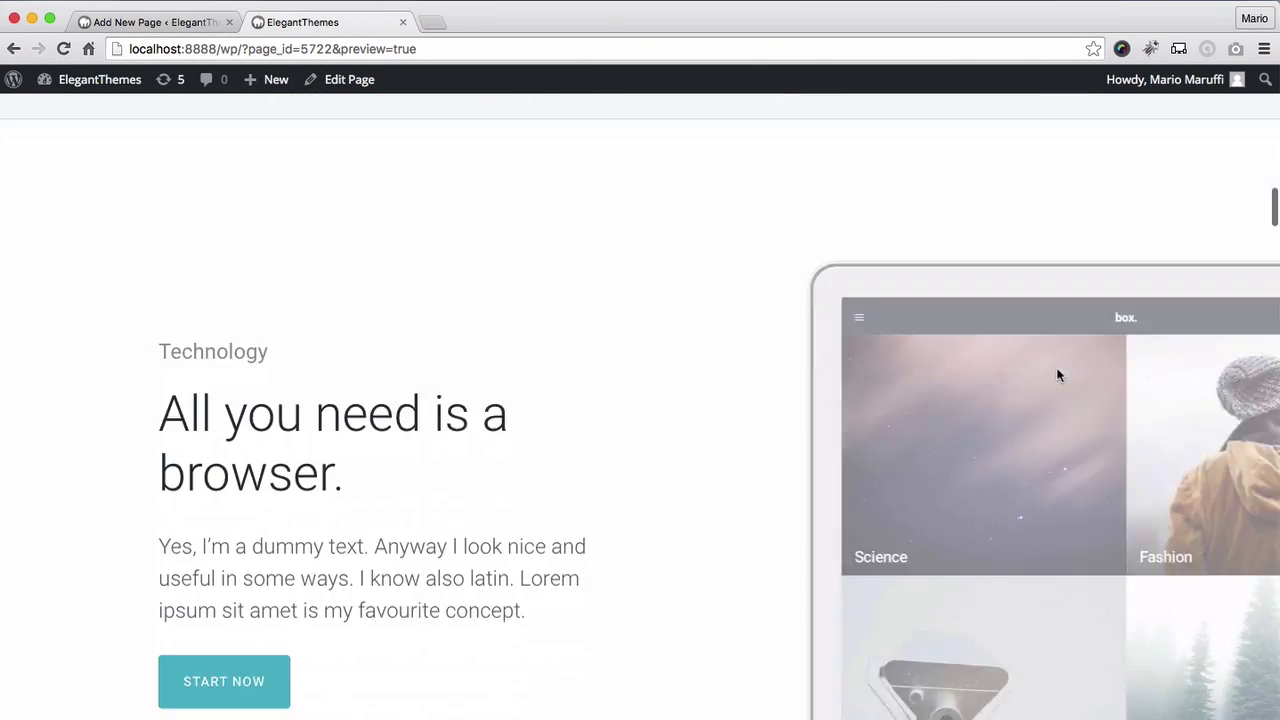
pyautogui.scroll(-15, 1060, 375)
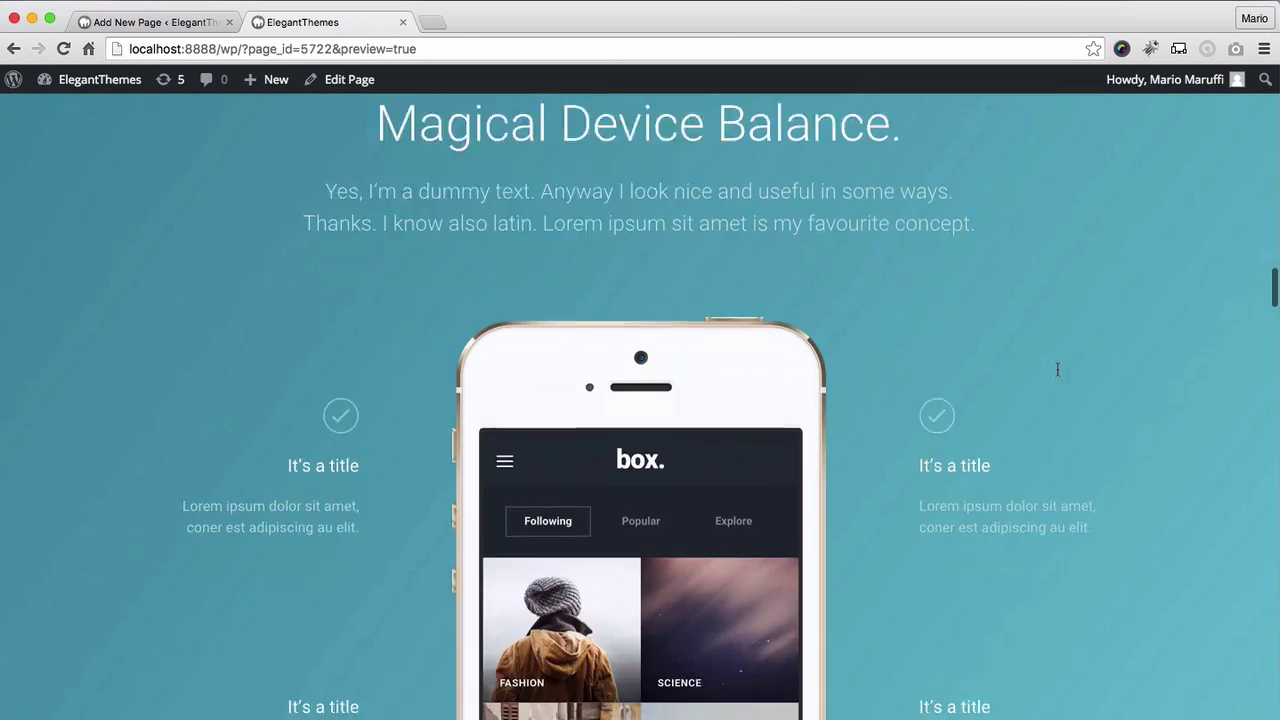
pyautogui.scroll(-15, 1057, 370)
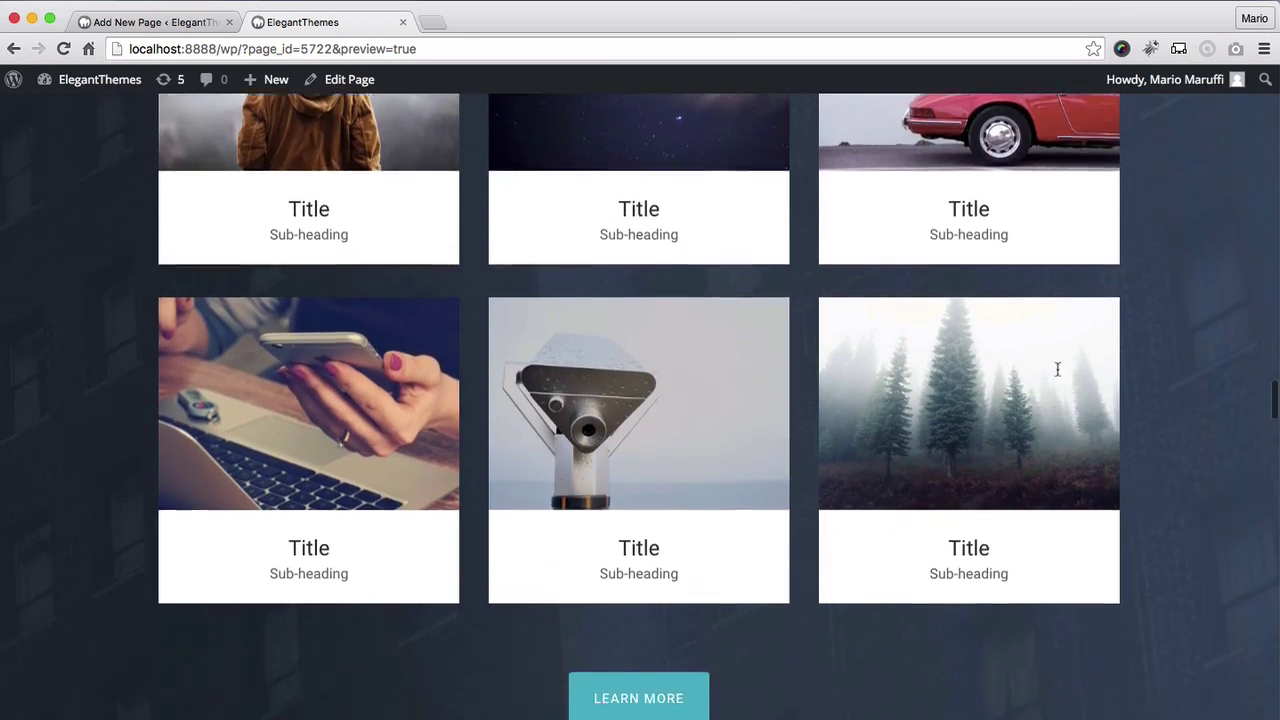
pyautogui.scroll(-10, 1057, 370)
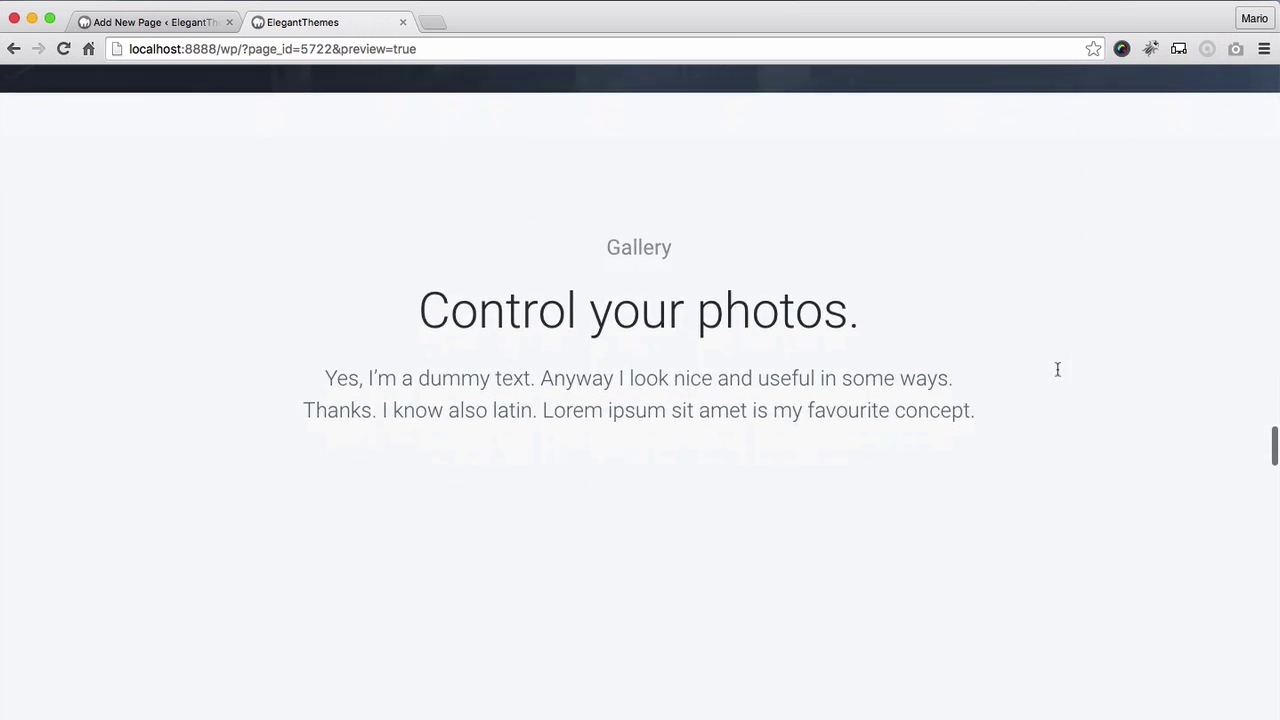
pyautogui.scroll(-1, 1057, 370)
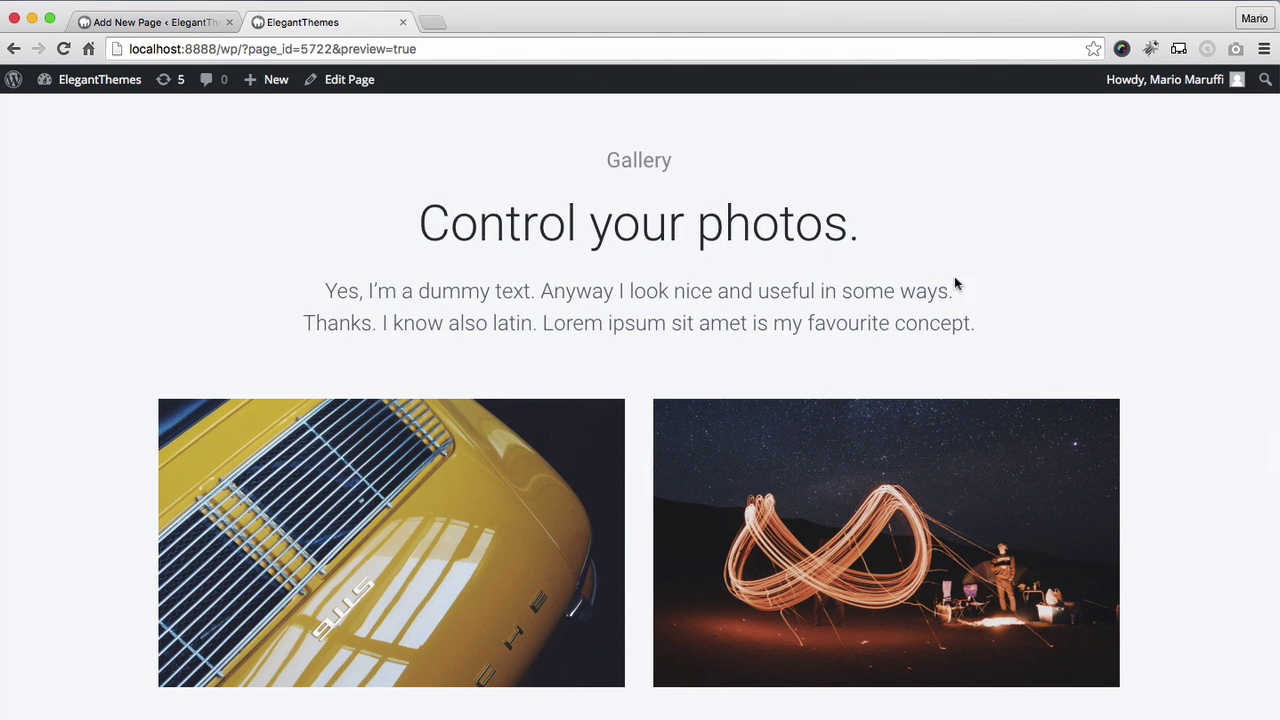
pyautogui.scroll(-5, 989, 277)
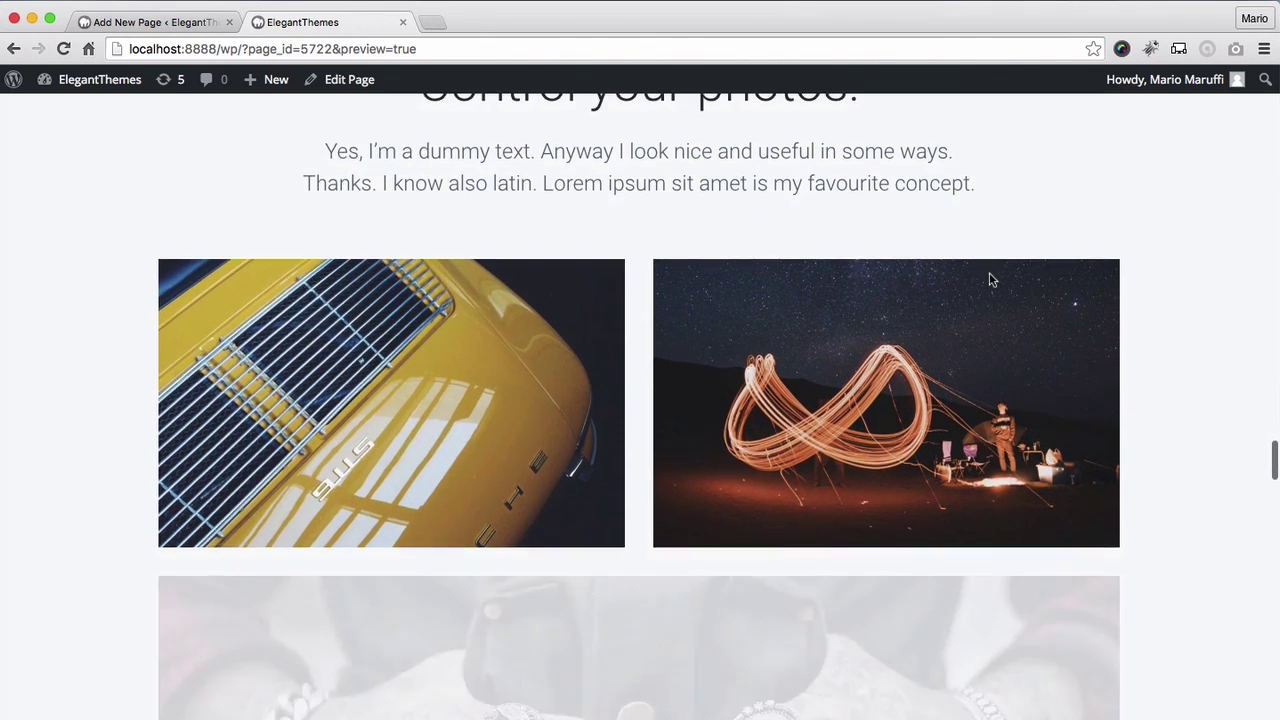
pyautogui.scroll(-3, 991, 277)
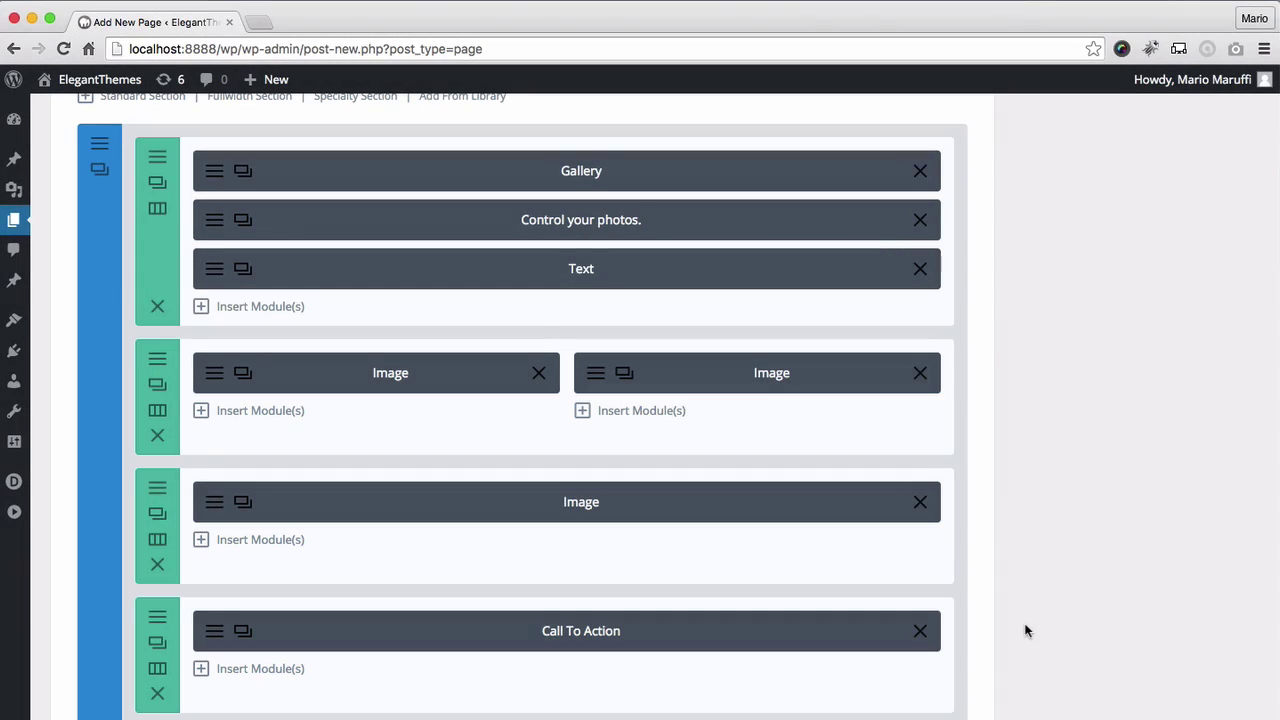
# - Examine the disabled sections below the Gallery section and the layout of the Landing Page Kit draft
pyautogui.scroll(-8, 1025, 630)
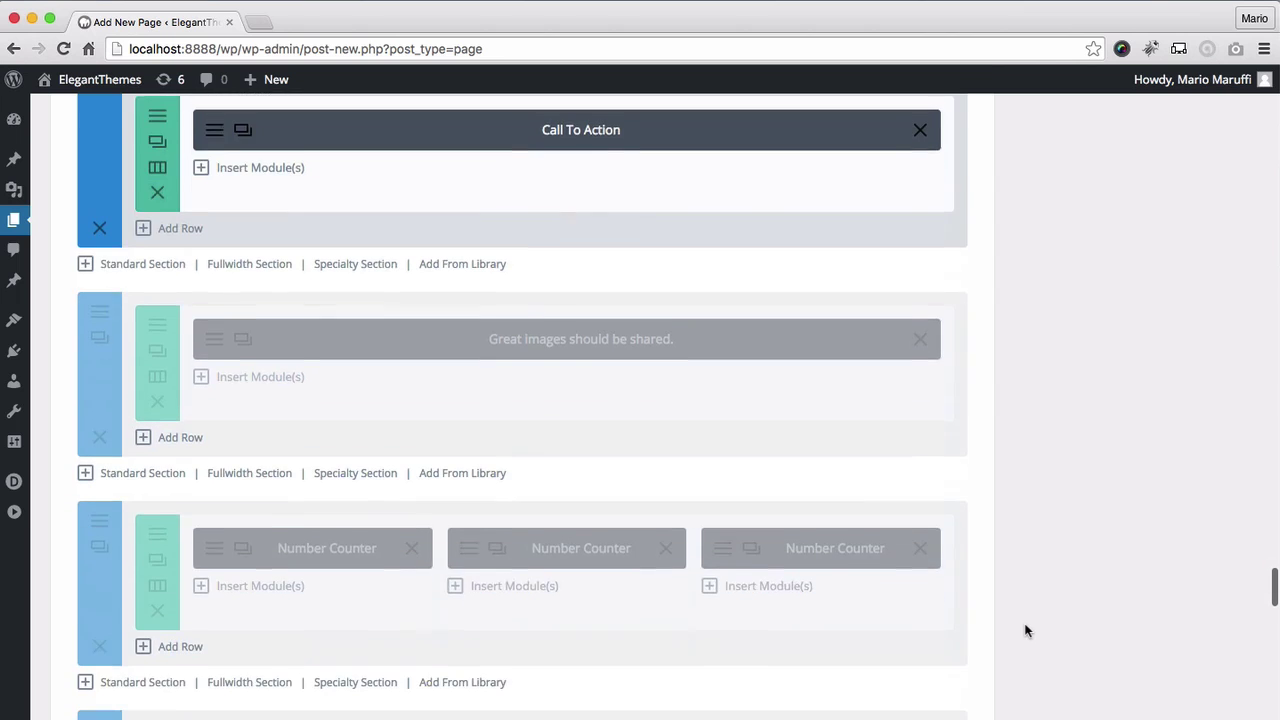
pyautogui.scroll(-3, 1025, 630)
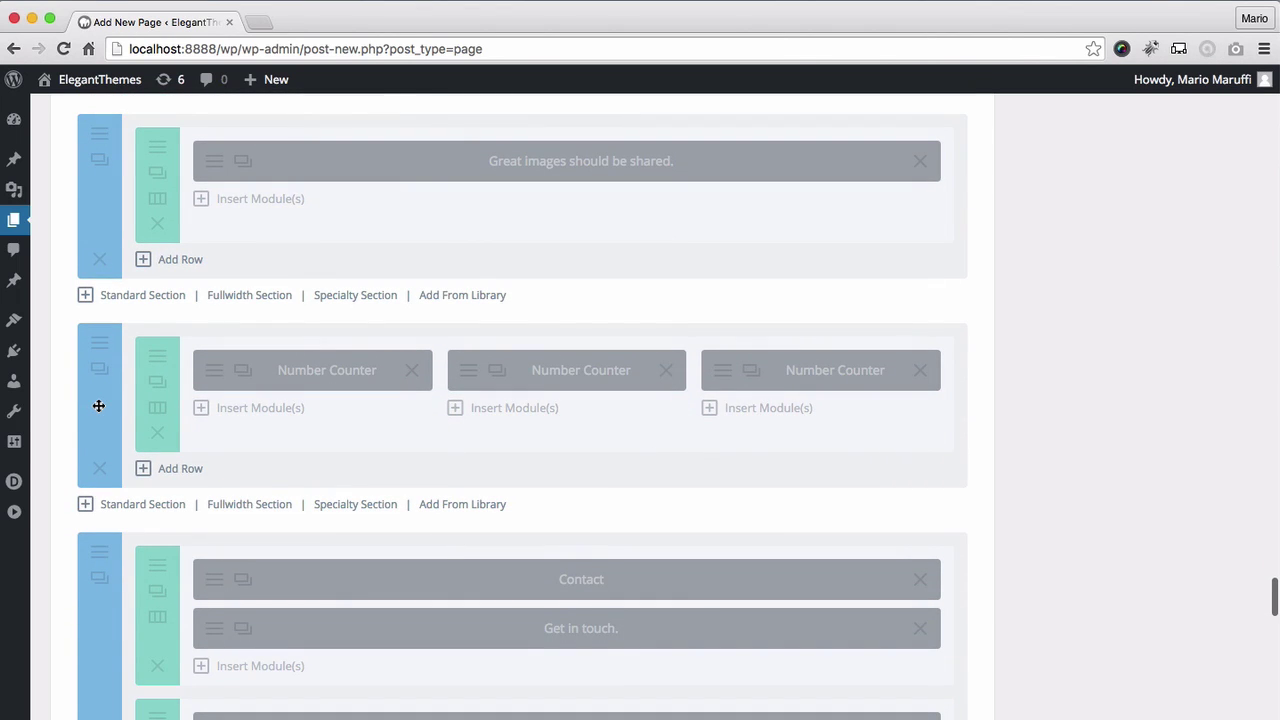
pyautogui.scroll(-2, 99, 405)
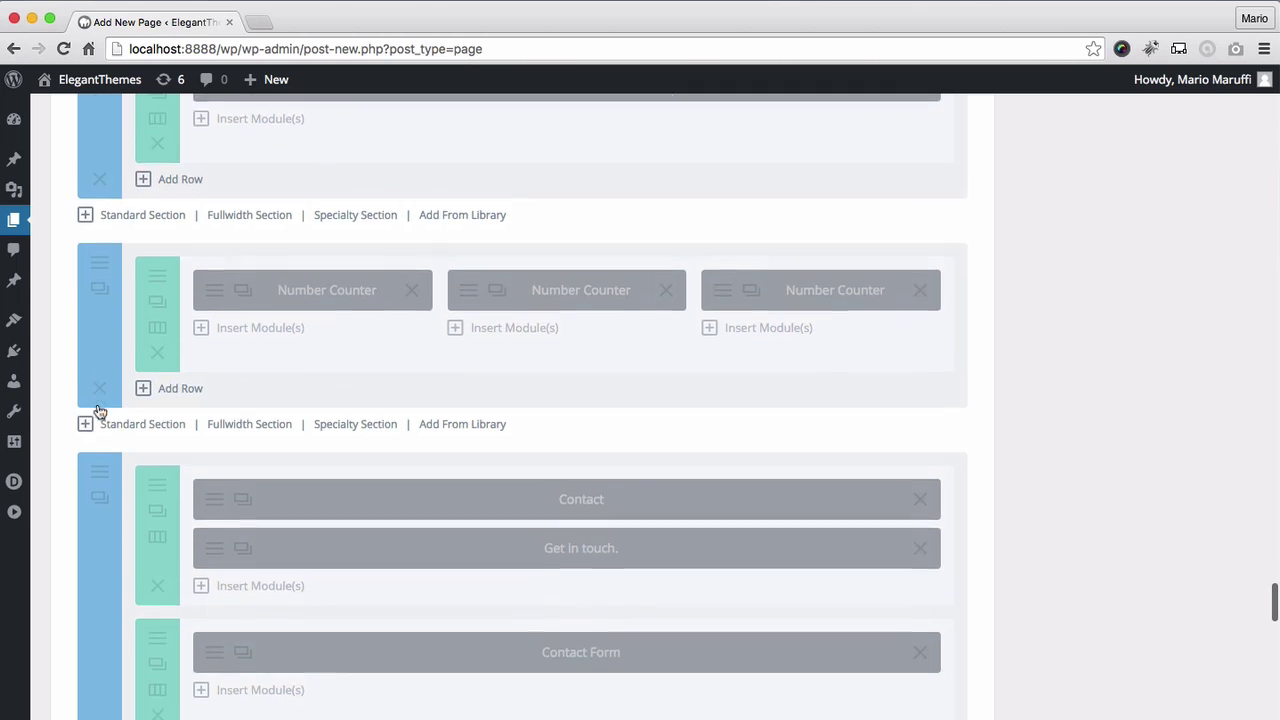
pyautogui.scroll(-2, 99, 410)
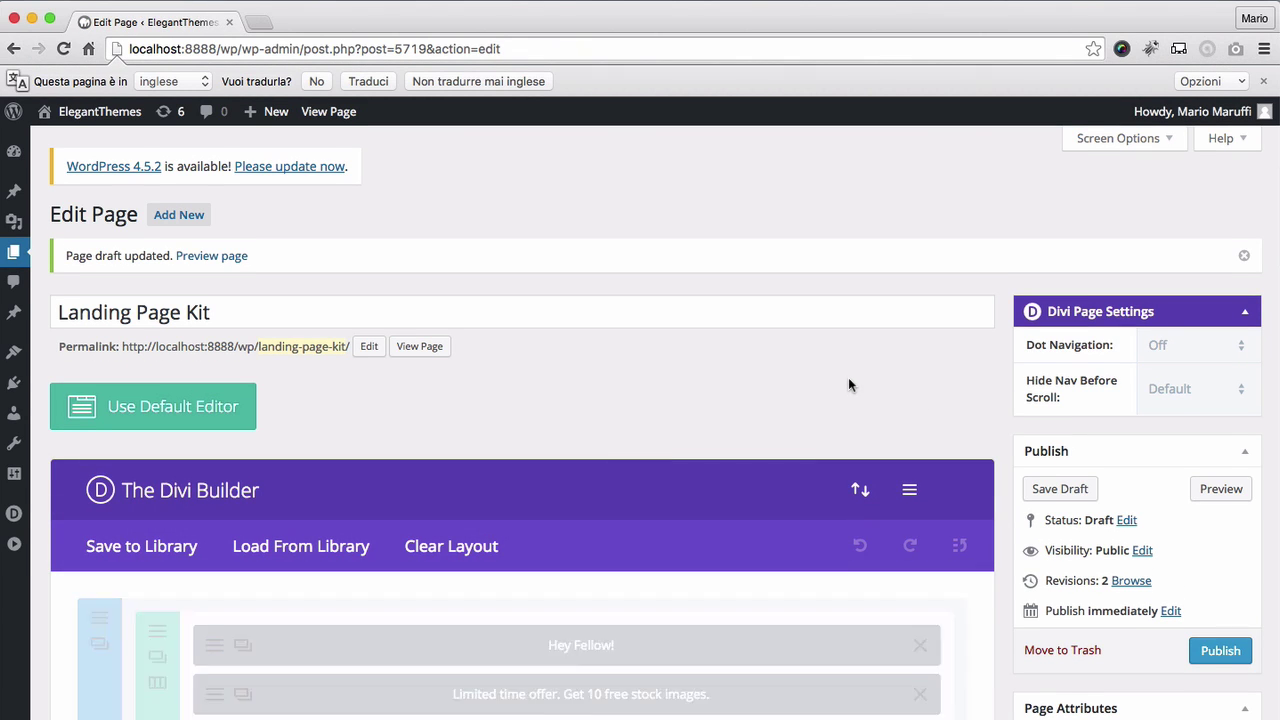
pyautogui.scroll(-5, 848, 384)
pyautogui.scroll(-6, 848, 384)
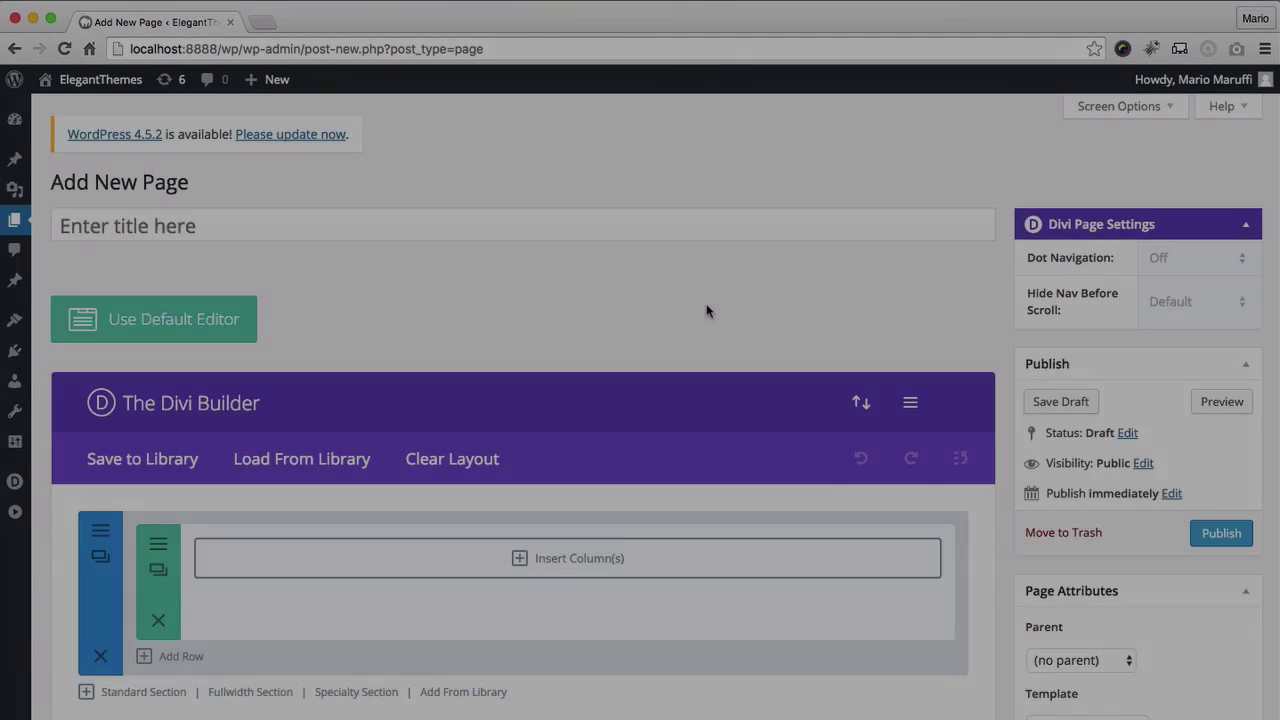
# - Add the Header #1 section from the library to the new blank page and delete the empty default section
pyautogui.scroll(-3, 705, 303)
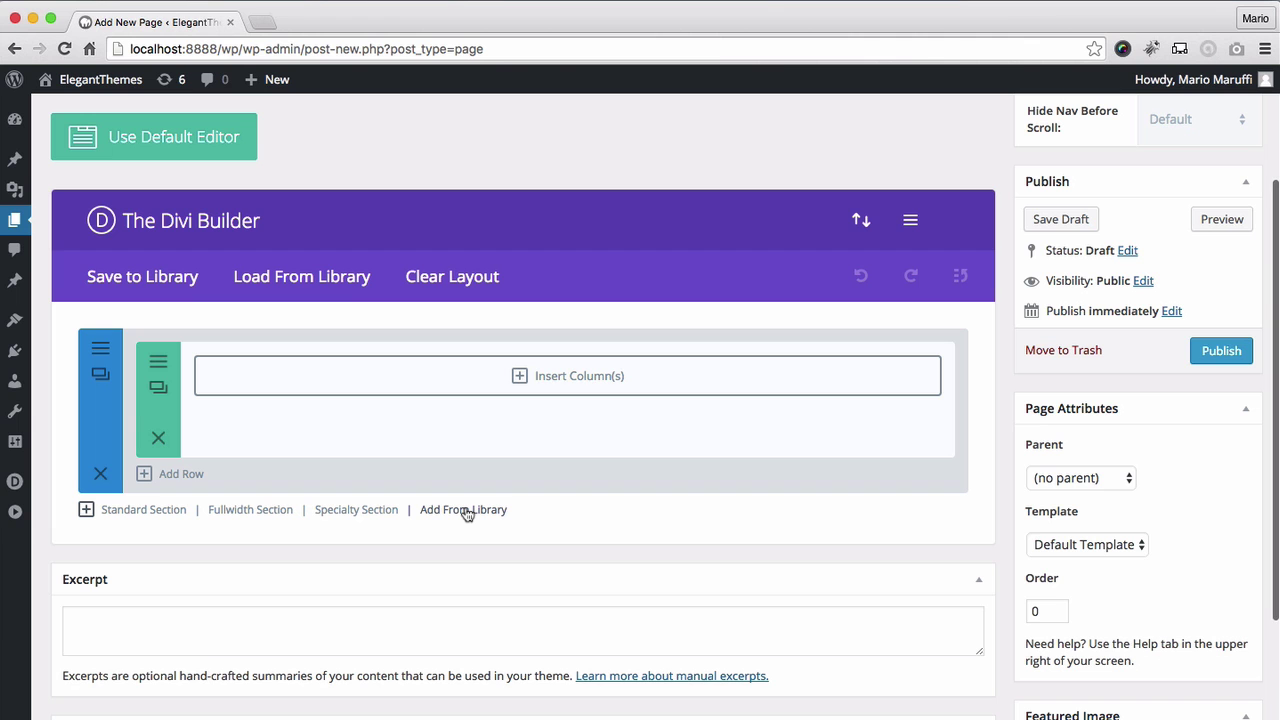
pyautogui.click(463, 510)
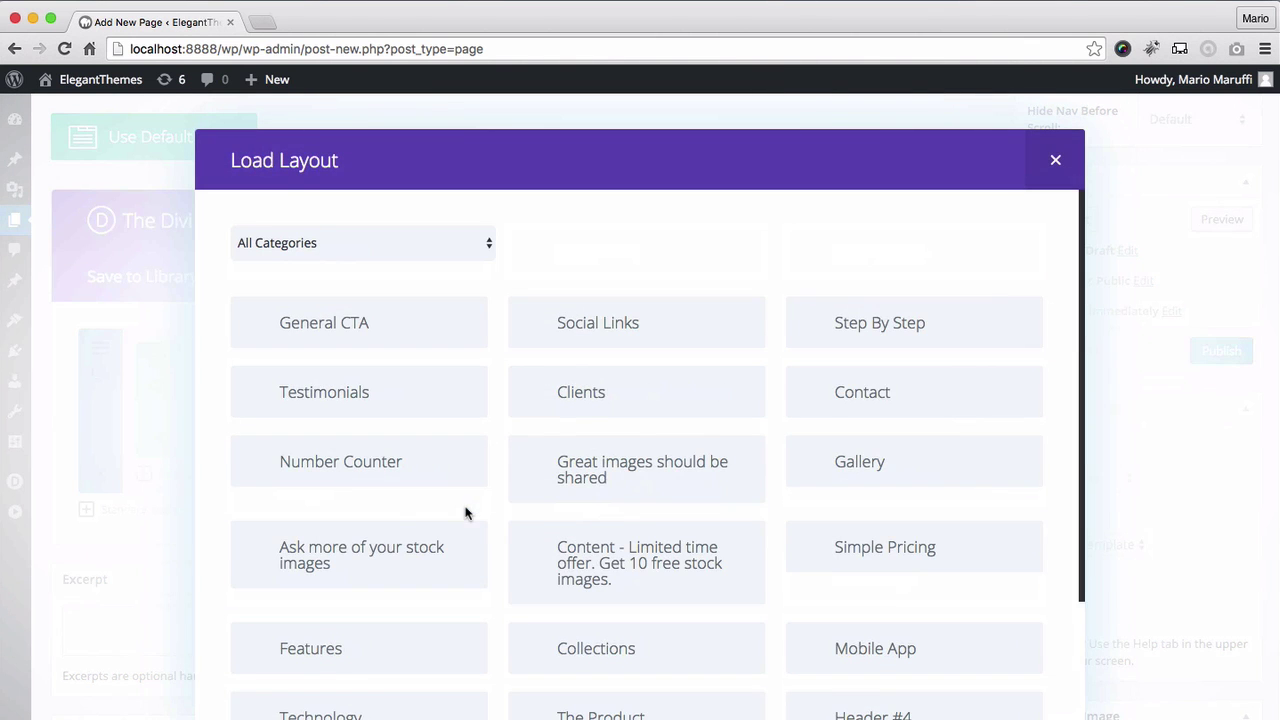
pyautogui.scroll(-3, 603, 428)
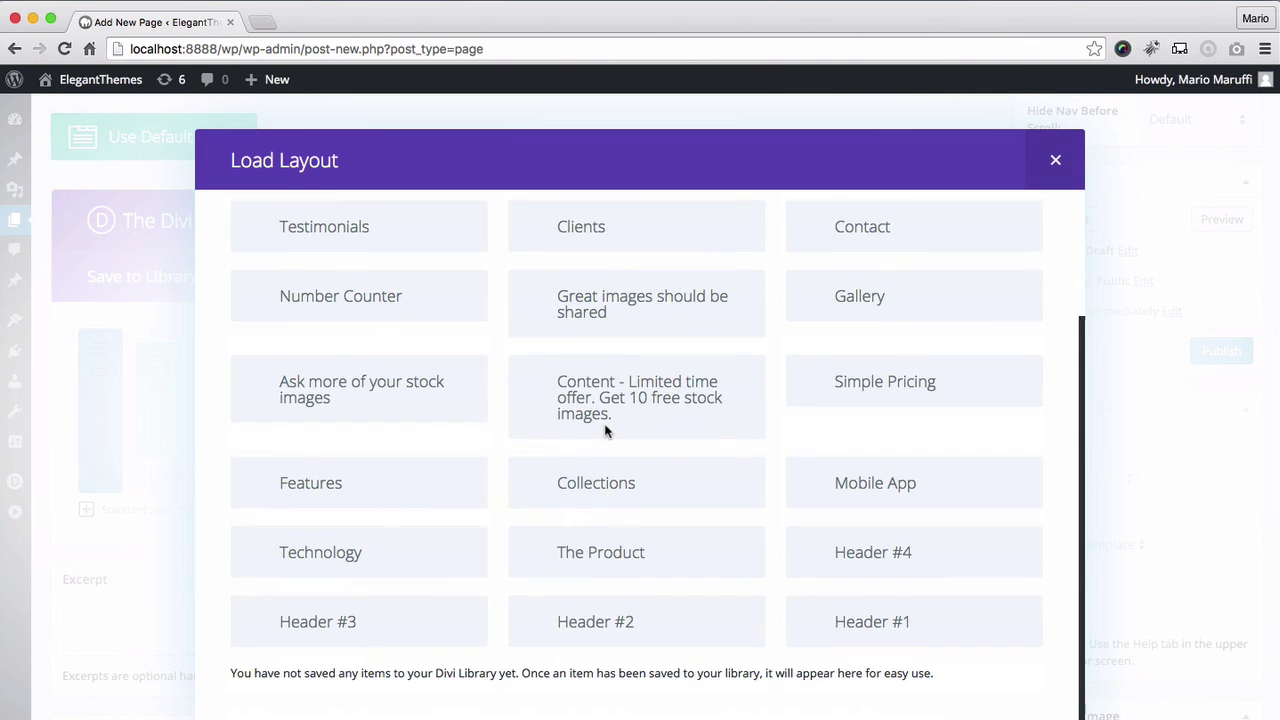
pyautogui.click(871, 621)
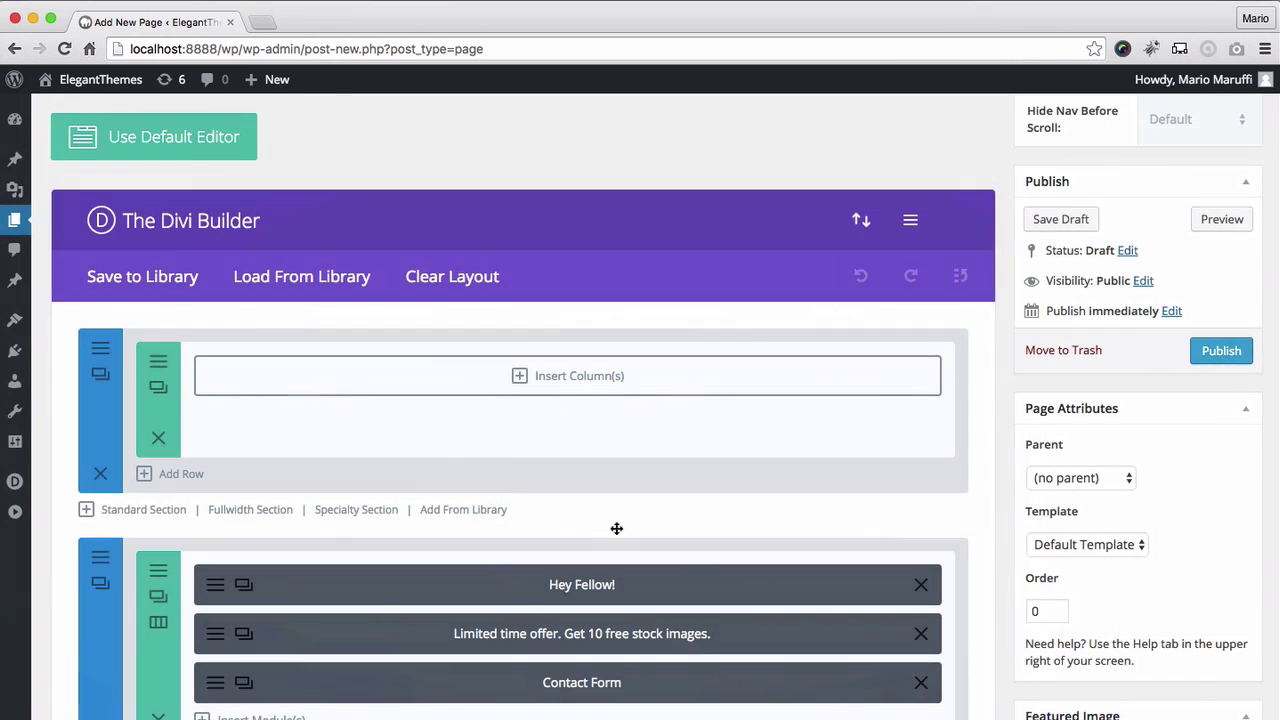
pyautogui.scroll(-3, 117, 473)
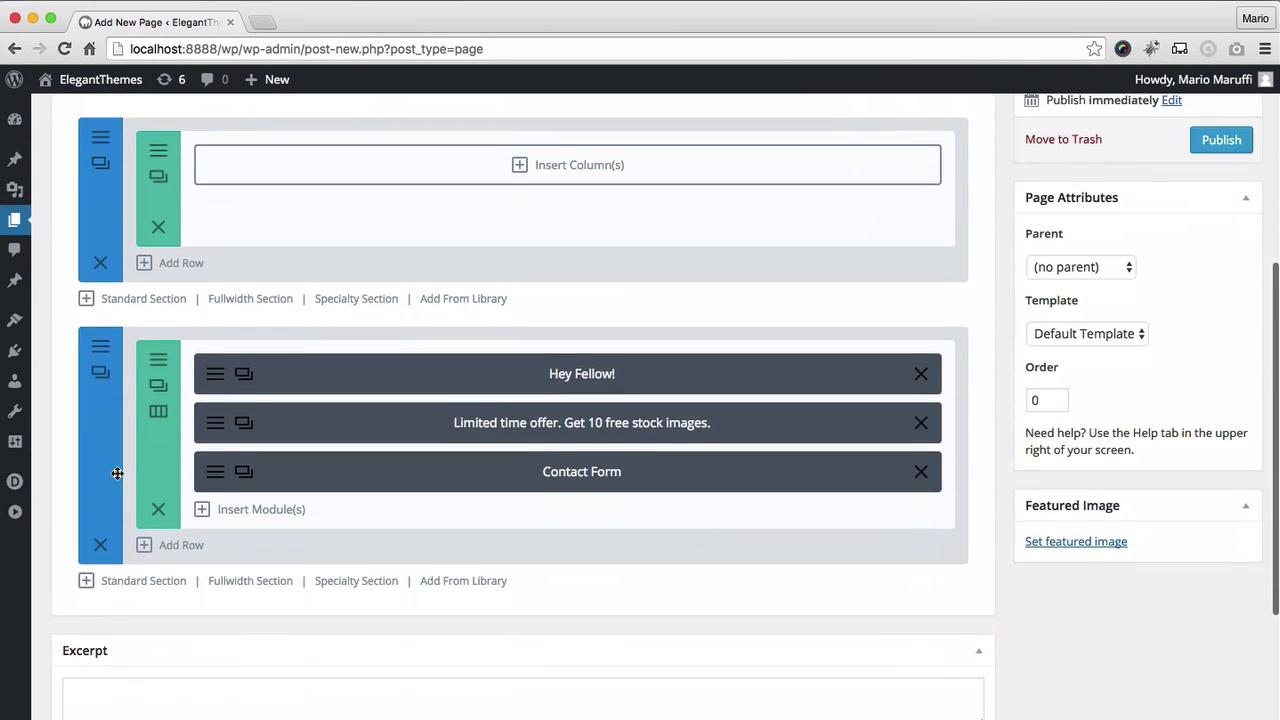
pyautogui.click(94, 265)
# - Add the Collections section from the library below the header section
pyautogui.click(460, 375)
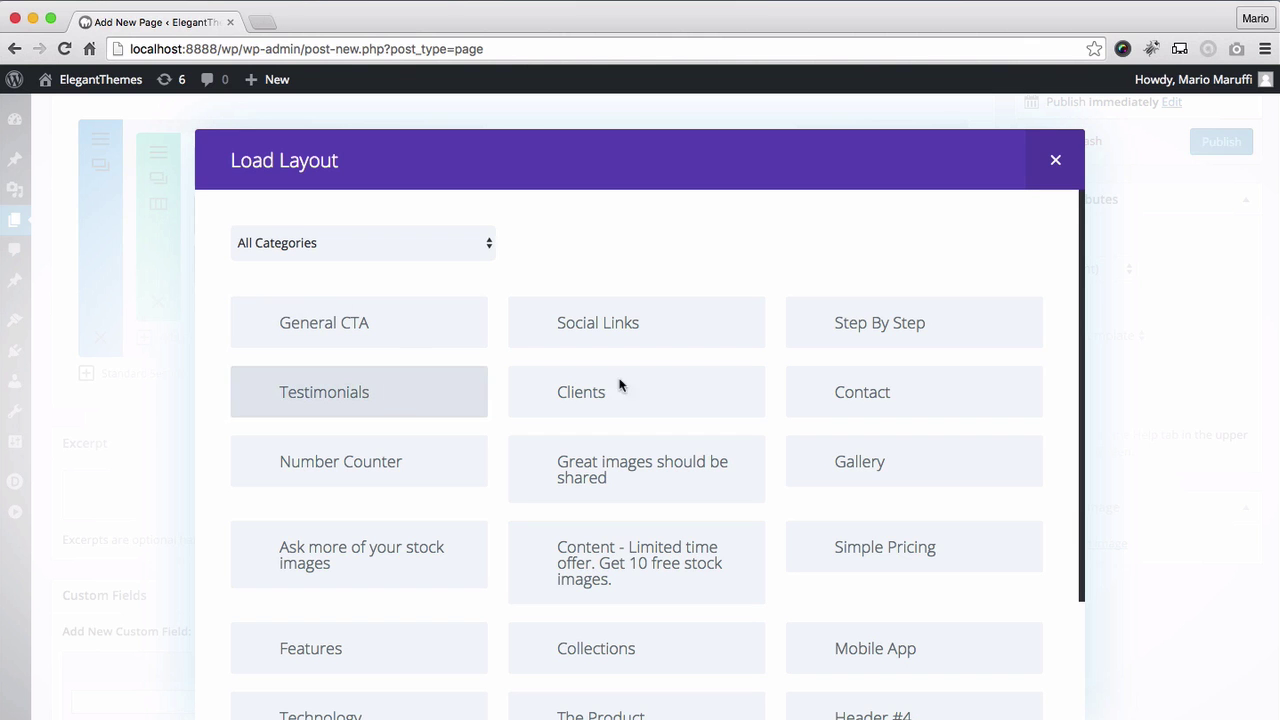
pyautogui.scroll(-2, 700, 432)
pyautogui.scroll(-1, 700, 432)
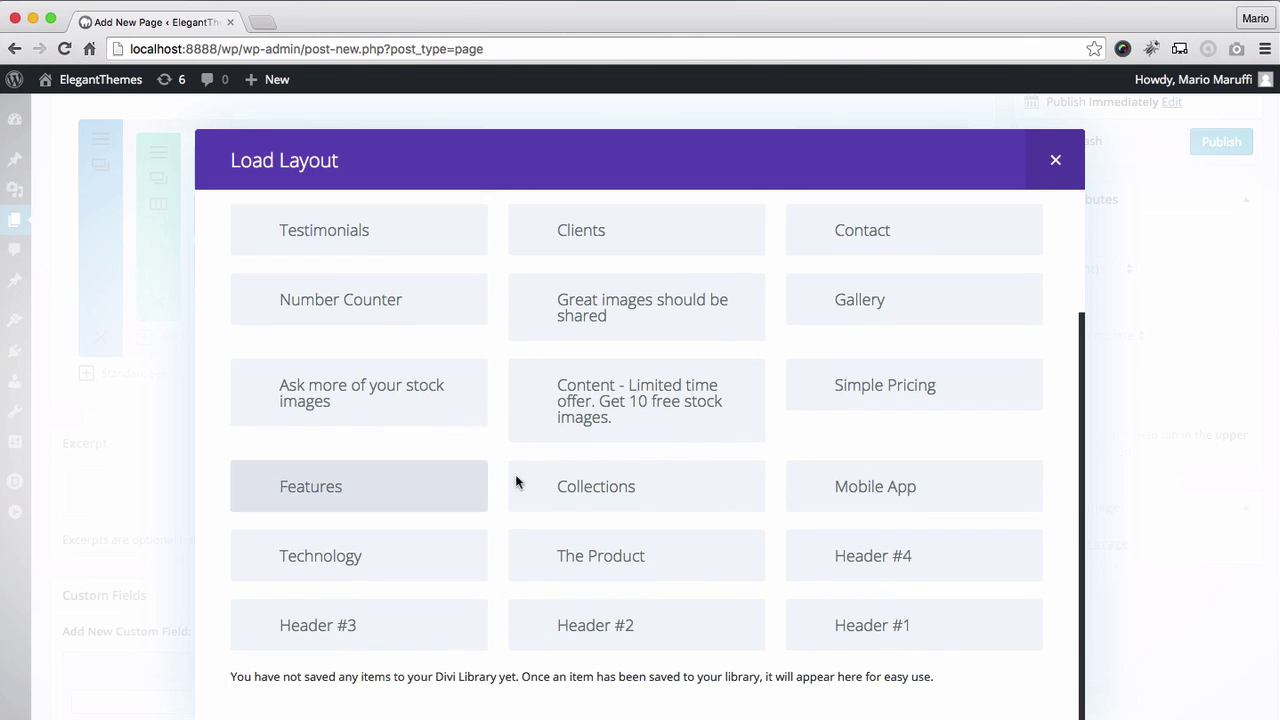
pyautogui.click(655, 490)
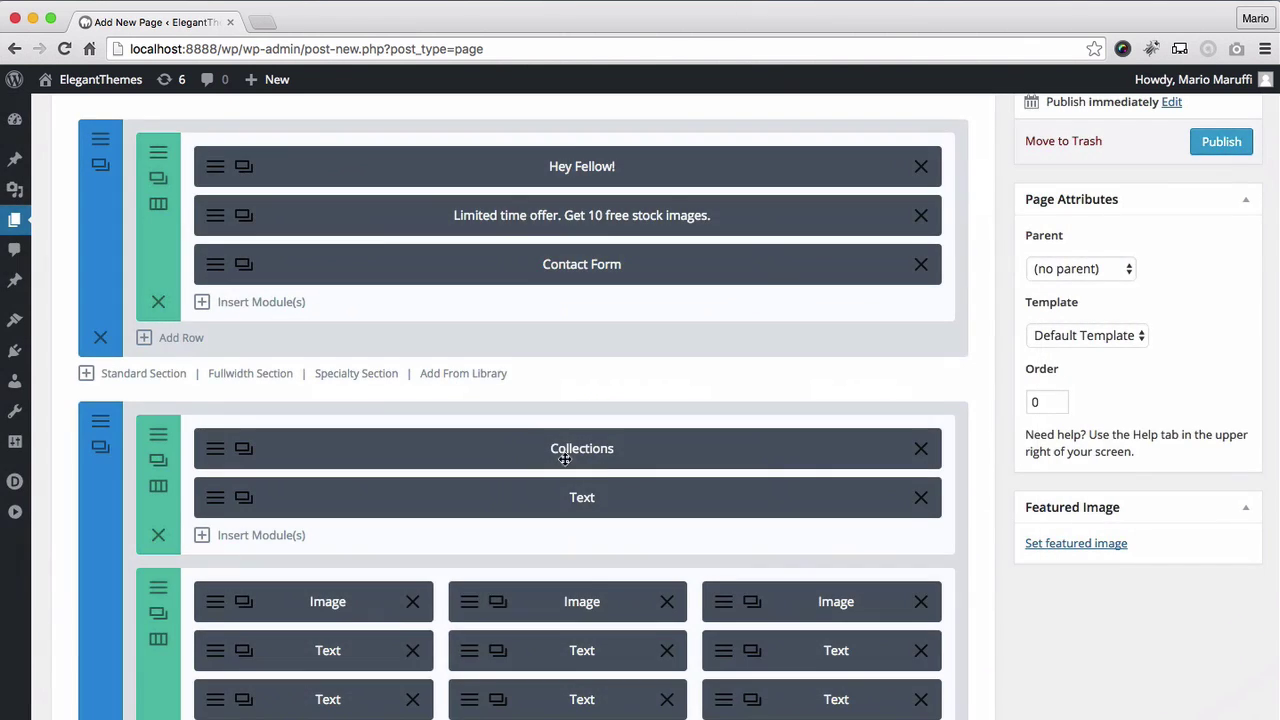
pyautogui.scroll(-5, 555, 443)
pyautogui.scroll(-4, 547, 440)
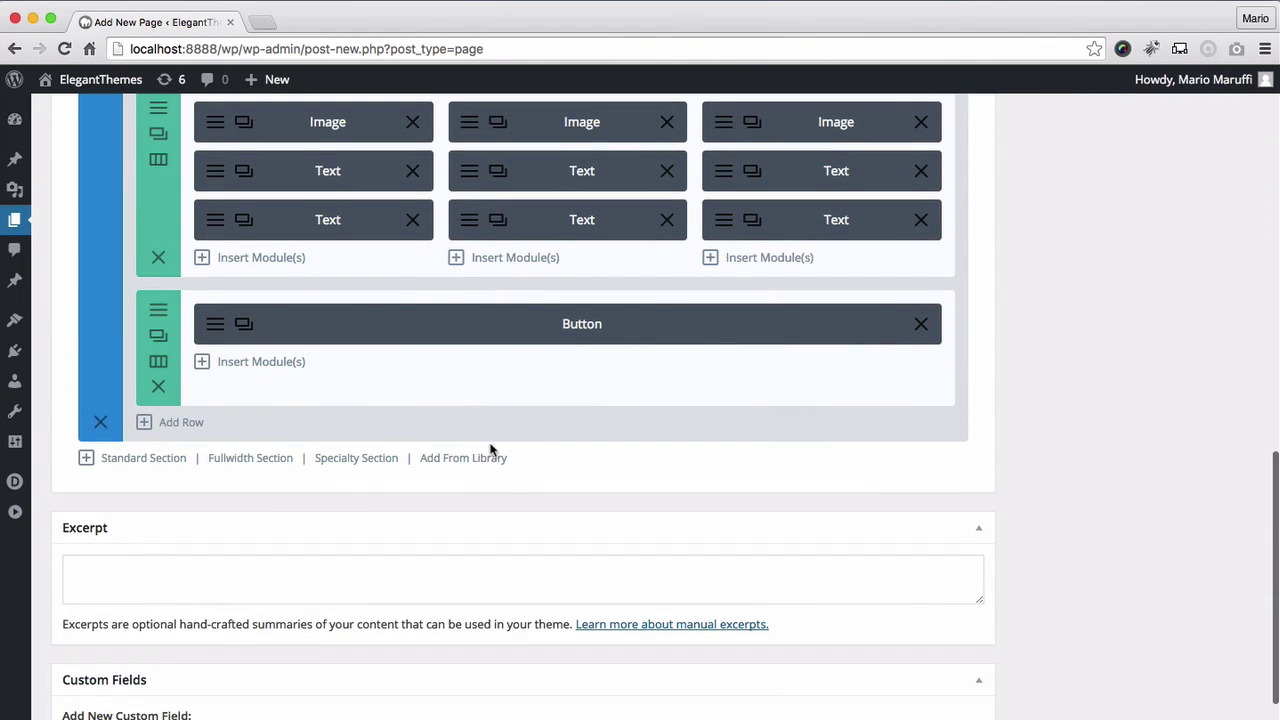